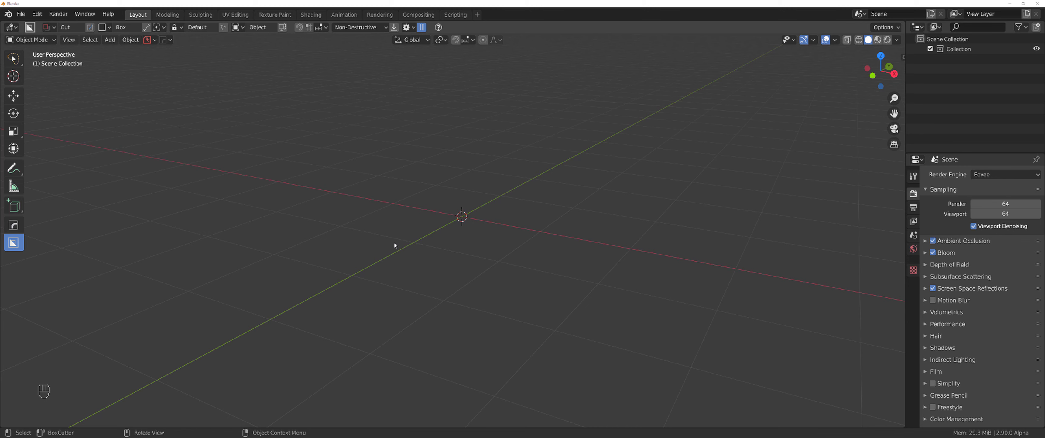
Add a plane mesh and enter Edit Mode with the scene viewed from the top.
key("shift+a")
mouse_move(439, 229)
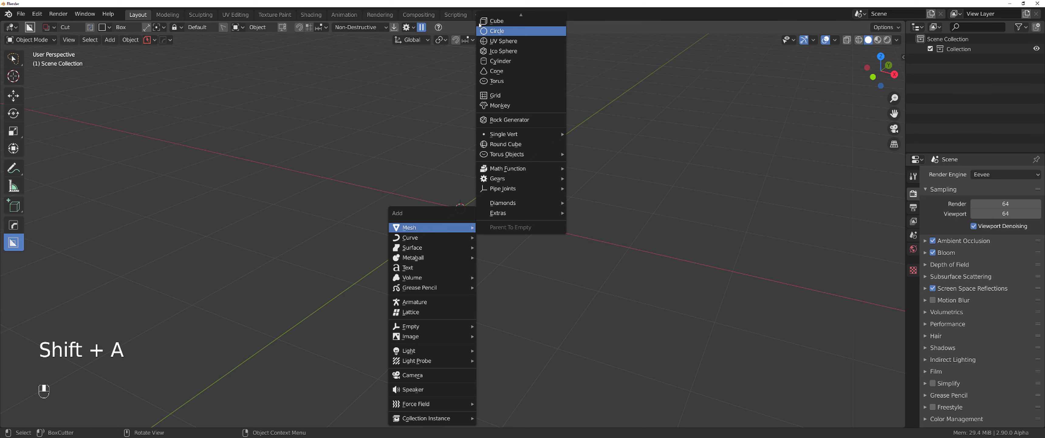
key("p")
key("grave")
left_click(397, 166)
key("Tab")
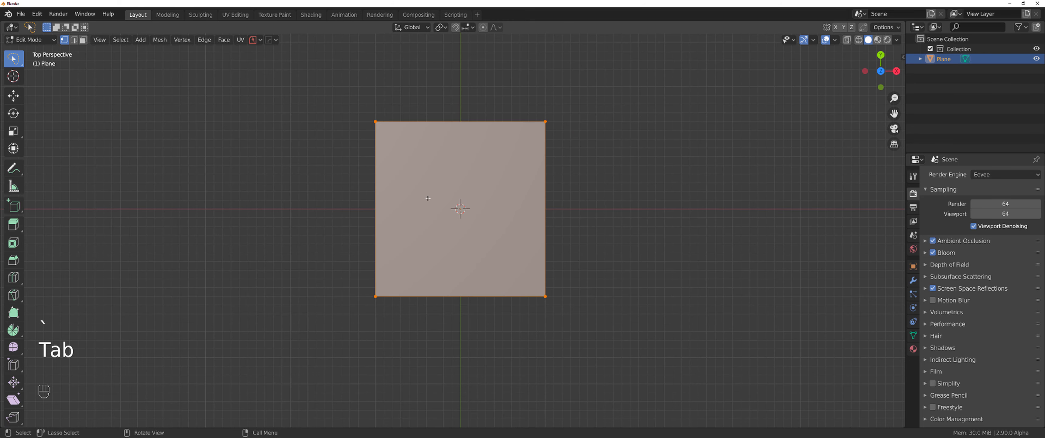
Round all four corners of the plane with a multi-segment vertex bevel.
key("ctrl+shift+b")
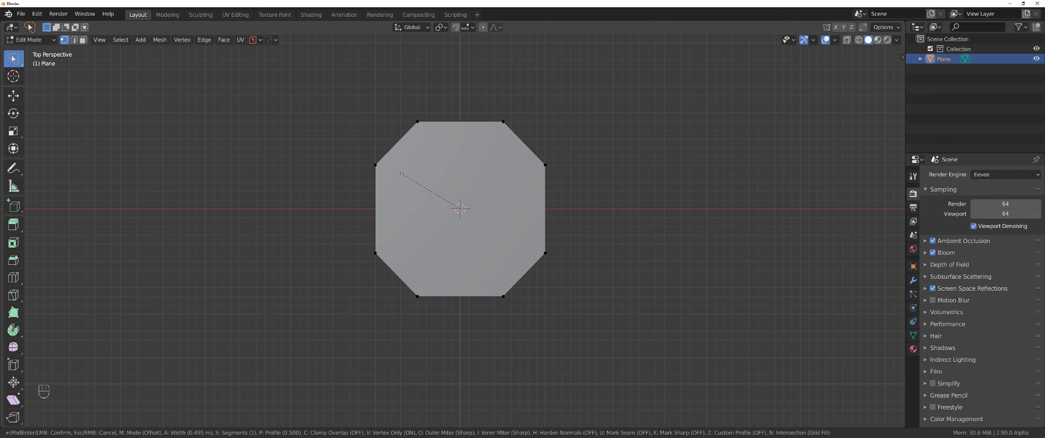
scroll(402, 173, "up", 1)
scroll(410, 175, "up", 1)
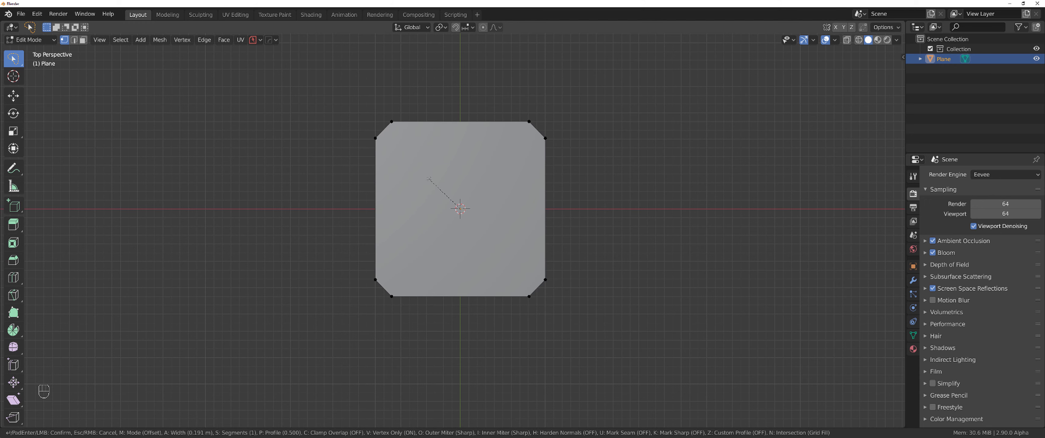
scroll(414, 174, "up", 6)
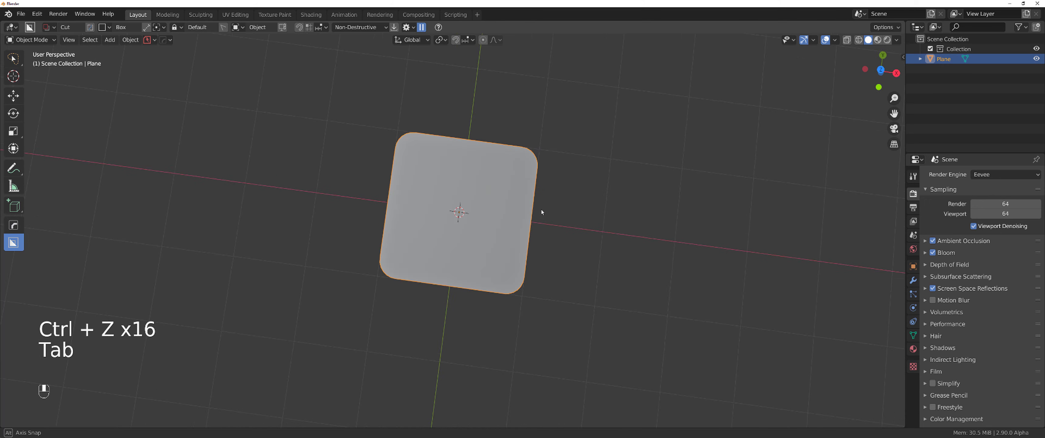
middle_click_drag(541, 211, 546, 174)
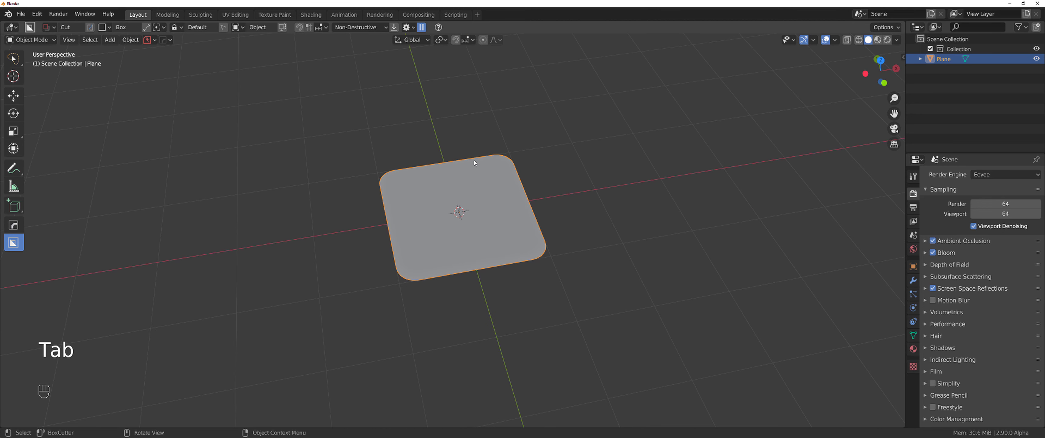
Delete only the plane's face so its rounded edge outline remains, and return to Object Mode.
key("Tab")
key("x")
left_click(500, 209)
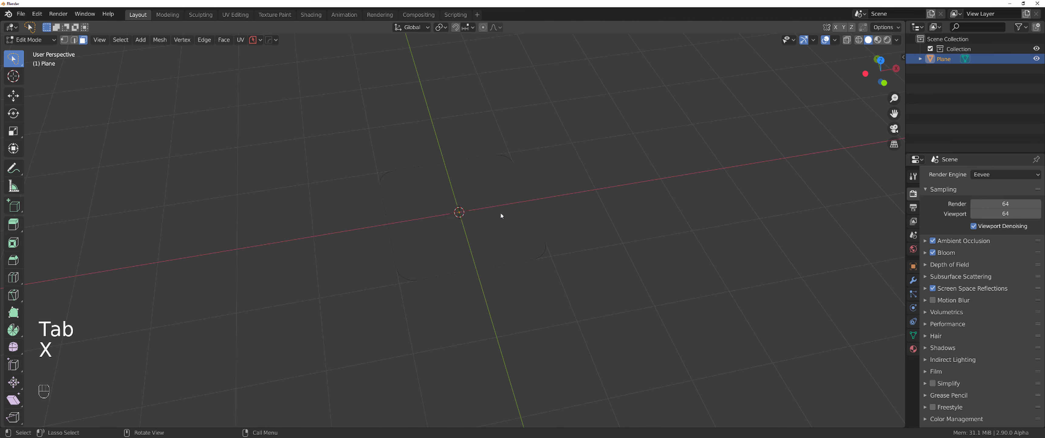
key("Tab")
Convert the rounded outline from a mesh to a curve.
left_click(131, 40)
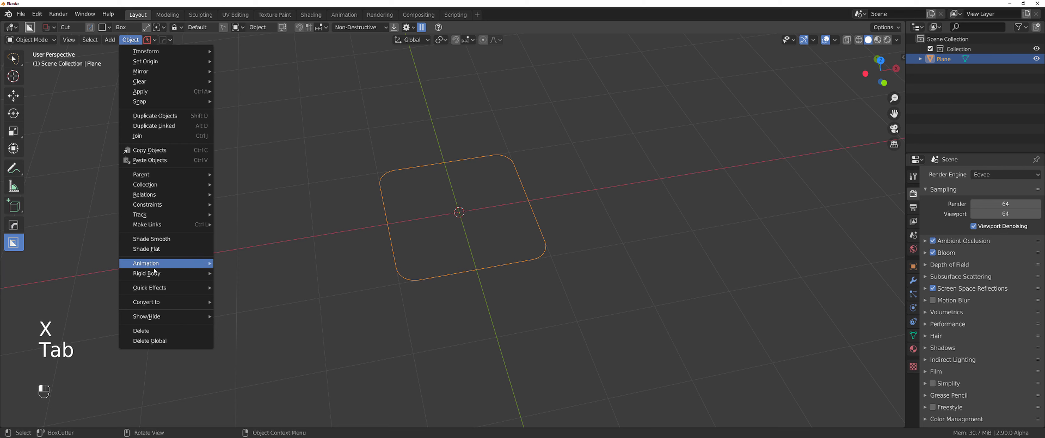
mouse_move(169, 290)
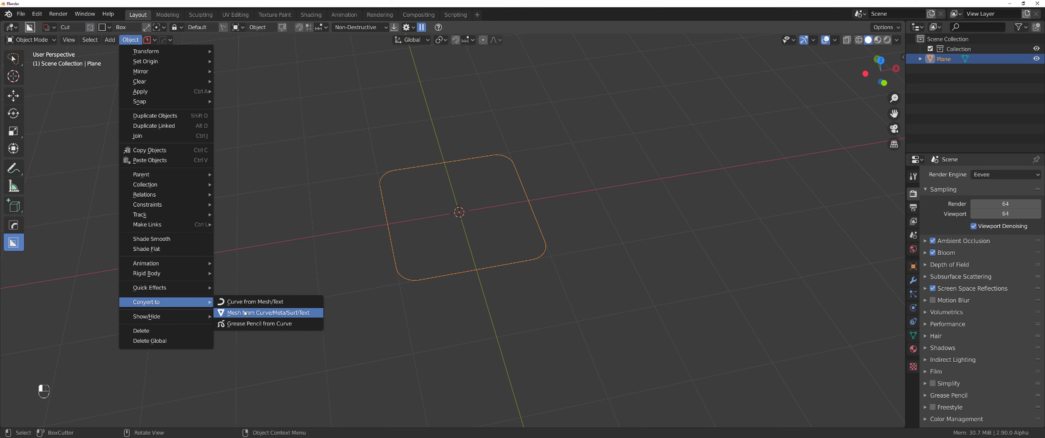
left_click(243, 302)
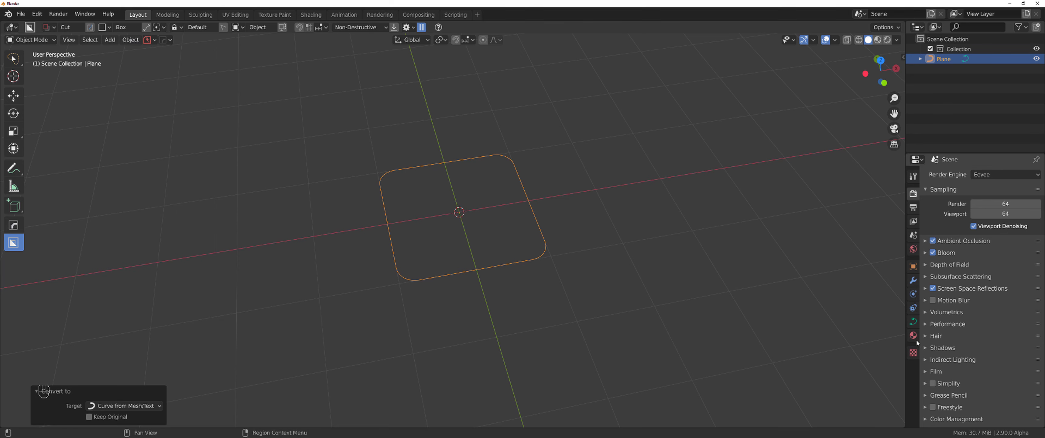
Increase the curve's bevel depth to turn the outline into a tube.
left_click(914, 321)
left_click(927, 344)
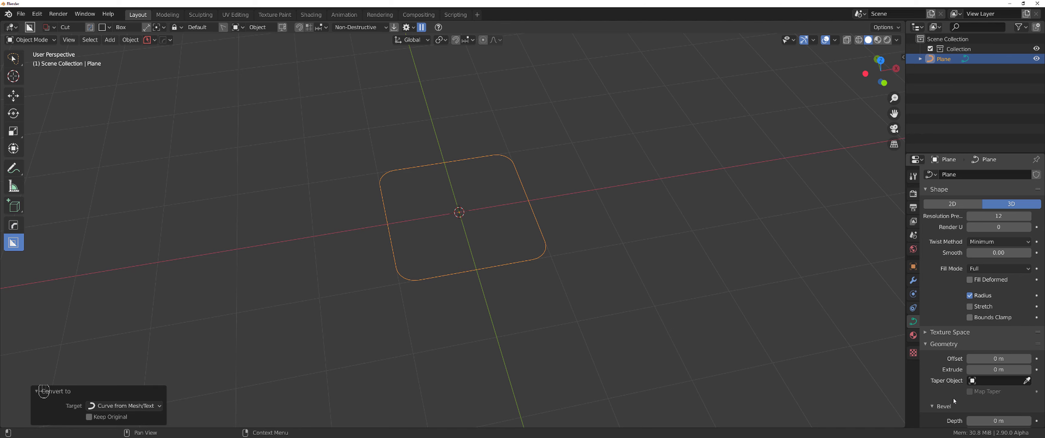
scroll(953, 400, "down", 2)
left_click_drag(990, 395, 1014, 395)
middle_click_drag(676, 274, 554, 205)
Undo the curve bevel and the conversion from mesh to curve.
key("ctrl+z")
key("ctrl+z")
key("ctrl+z")
Run Smart Apply on the outline and extract a curve tube from it with HOps Curve/Extract, about 0.09 m deep.
key("q")
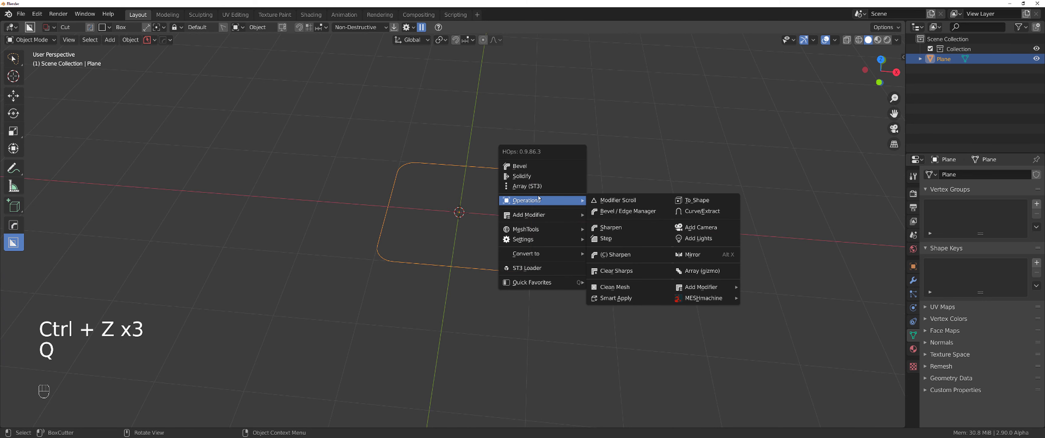
left_click(625, 298)
key("q")
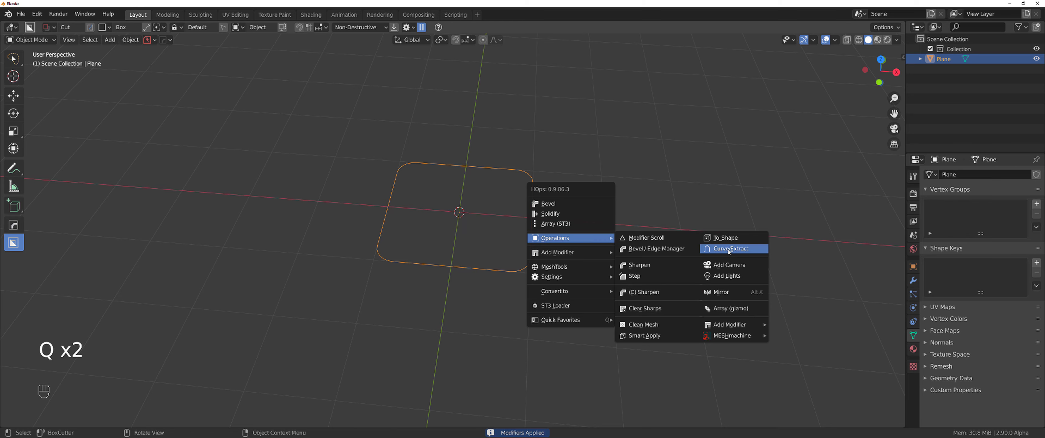
left_click(744, 248)
left_click(774, 255)
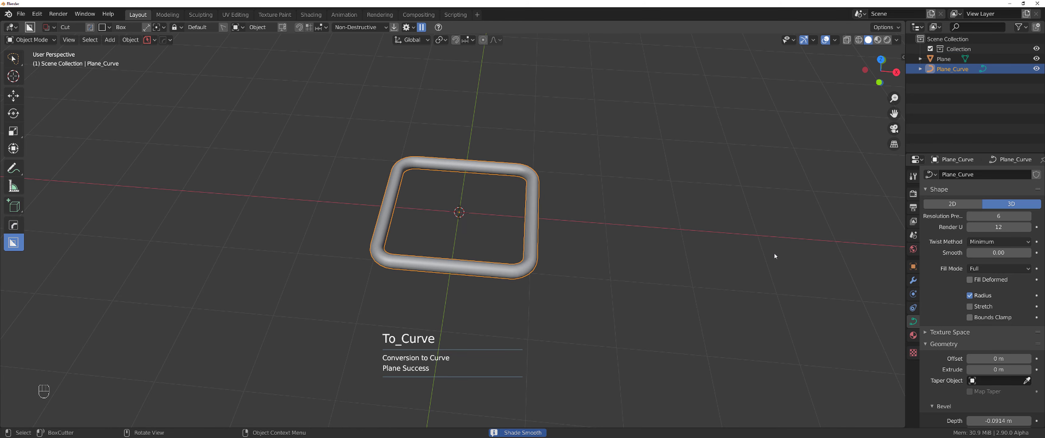
Delete the extracted curve tube and the original plane outline.
middle_click_drag(592, 231, 545, 175)
key("x")
left_click(548, 176)
key("x")
left_click(508, 194)
Add a 2 m cube at the world origin.
key("shift+a")
mouse_move(507, 188)
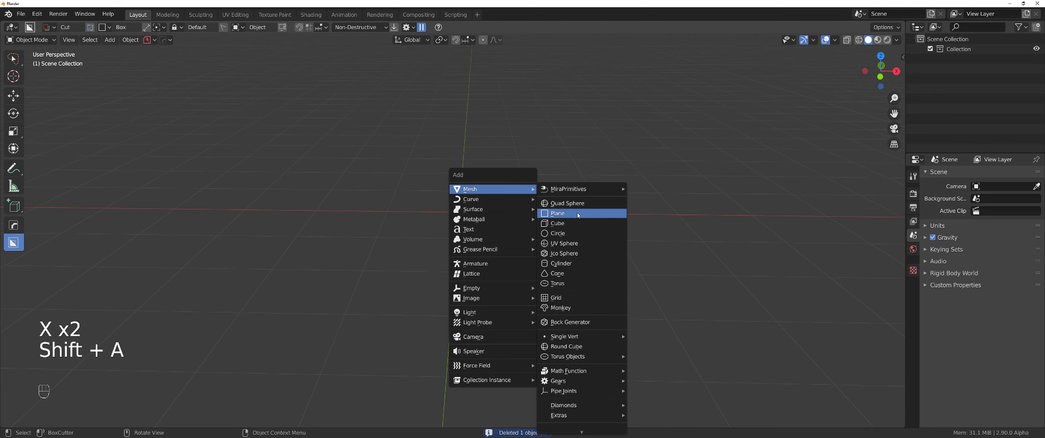
left_click(573, 228)
Duplicate the cube and place the copy beside it, about 3.8 m along X and -2.8 m along Y.
middle_click_drag(507, 199, 483, 191)
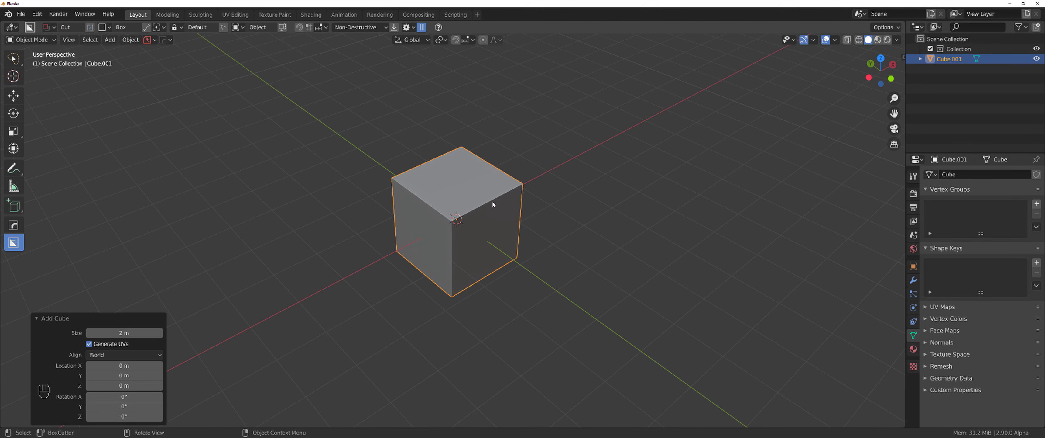
key("shift+d")
left_click(600, 212)
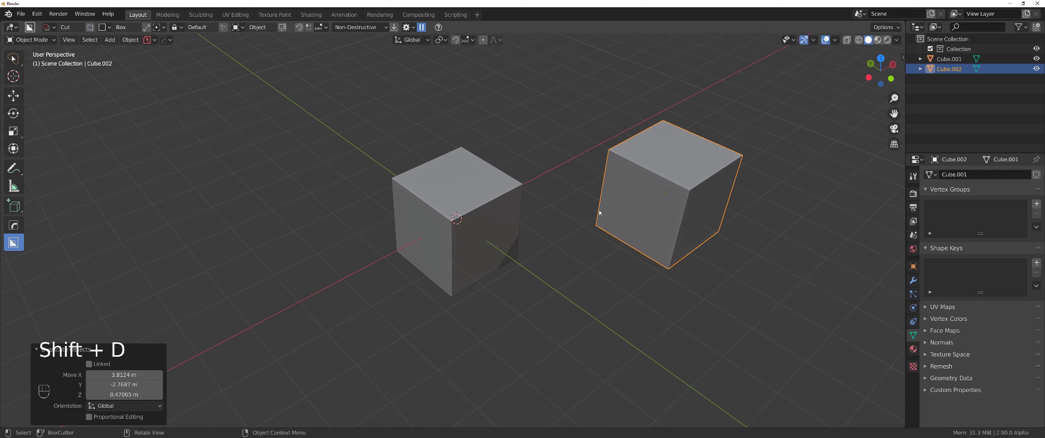
Cut two rectangular notches into the cube at the origin with BoxCutter.
middle_click_drag(600, 212, 451, 193)
mouse_move(416, 225)
middle_mouse_down()
mouse_move(469, 196)
mouse_move(457, 213)
mouse_move(468, 194)
mouse_move(401, 214)
middle_mouse_up()
left_click(400, 214)
left_click_drag(401, 214, 445, 232)
left_click(452, 264)
left_click_drag(370, 238, 421, 281)
Apply the HOps Bevel and Sharpen operations to the notched cube.
left_click(428, 259)
key("q")
left_click(426, 214)
key("q")
left_click(423, 206, "alt")
Mirror the notched cube along its Z axis with the HOps Mirror gizmo.
key("alt+x")
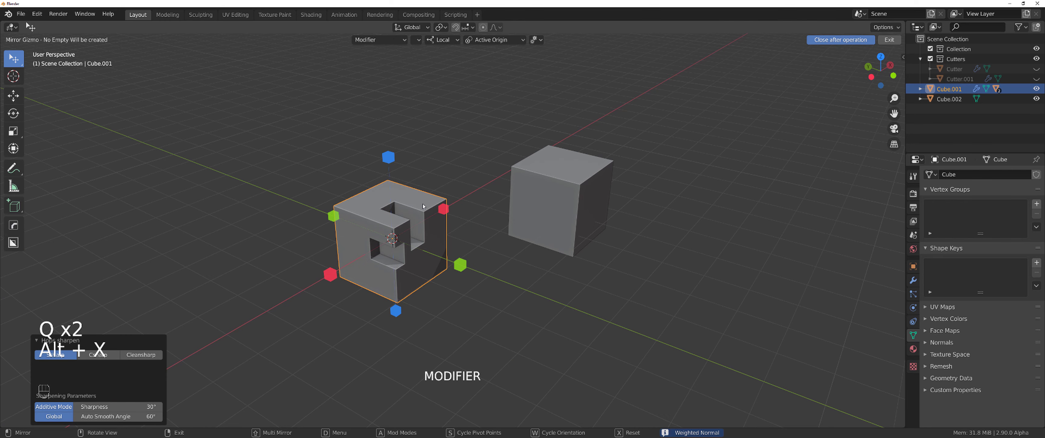
left_click(390, 158)
middle_click_drag(504, 233, 441, 228)
Duplicate the notched cube in front of the others and show the copy's modifiers in the HOps Helper.
left_click(544, 203)
key("shift+d")
left_click(617, 267)
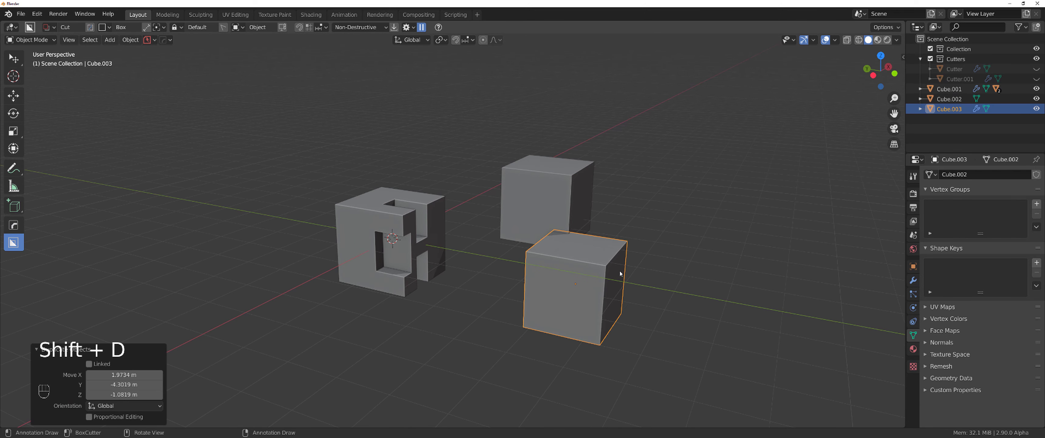
middle_click_drag(616, 267, 607, 251)
key("ctrl+grave")
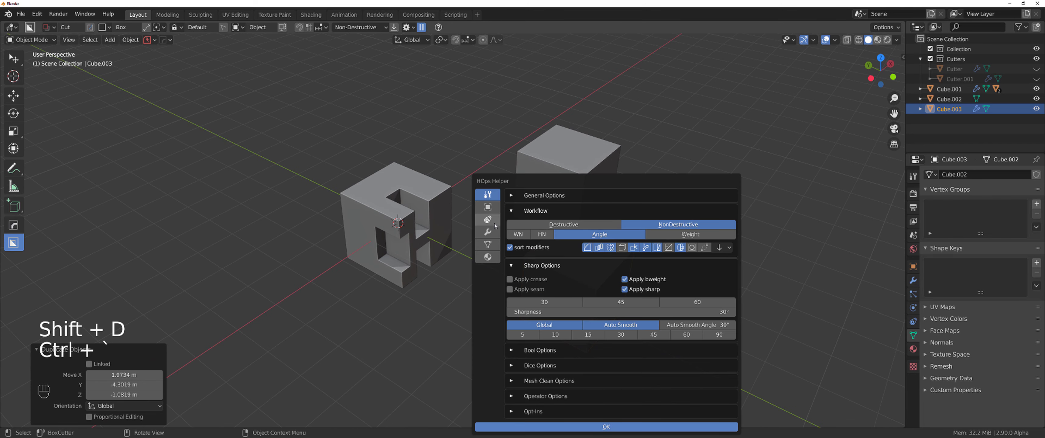
left_click(488, 232)
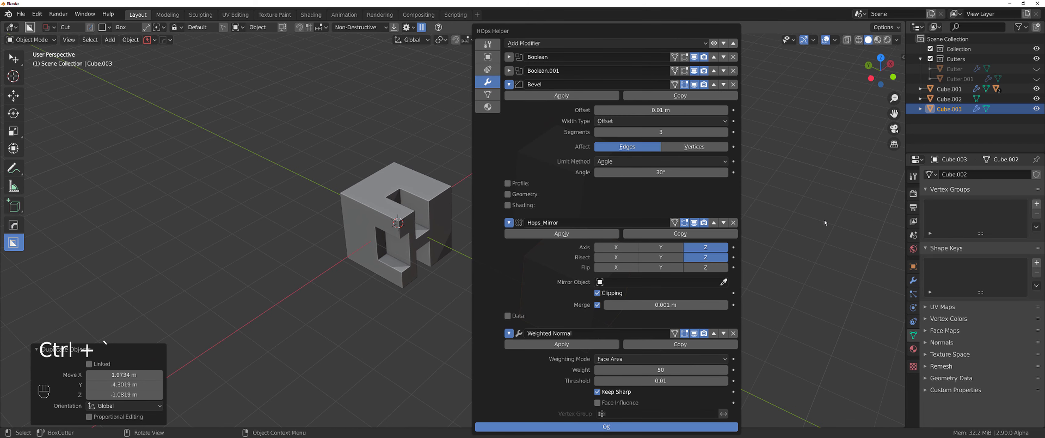
Delete the duplicate of the notched cube.
middle_click_drag(568, 292, 424, 213)
key("x")
left_click(487, 238)
Create a Smart Apply clone of the notched cube and move the clone out in front of the original.
left_click(424, 213)
key("q")
mouse_move(435, 248)
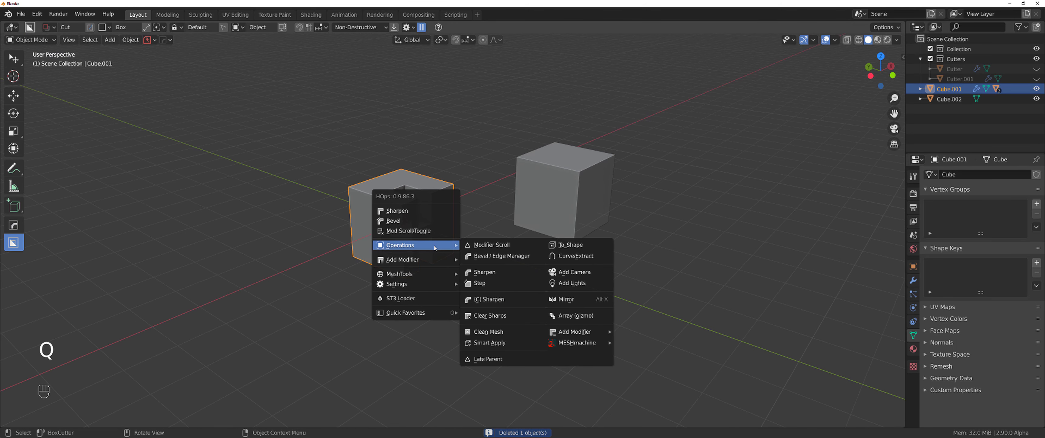
left_click(494, 346, "shift")
key("g")
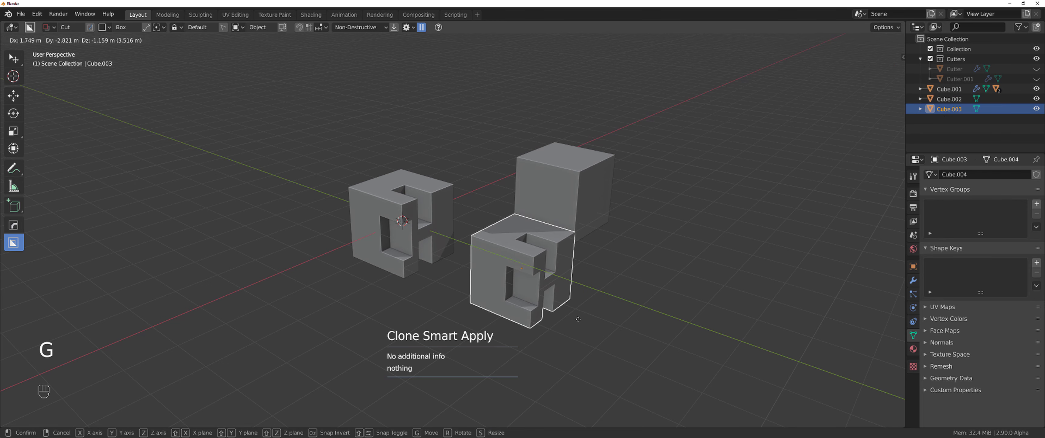
left_click(584, 282)
Check the modifier list of the Smart Apply clone in the HOps Helper and examine its mesh.
key("ctrl+grave")
mouse_move(583, 281)
middle_mouse_down()
mouse_move(554, 289)
mouse_move(539, 257)
mouse_move(567, 273)
middle_mouse_up()
left_click(547, 266)
scroll(538, 288, "up", 3)
scroll(568, 273, "down", 4)
Move the clone to the other side of the notched cube, and delete both the clone and the plain cube.
key("g")
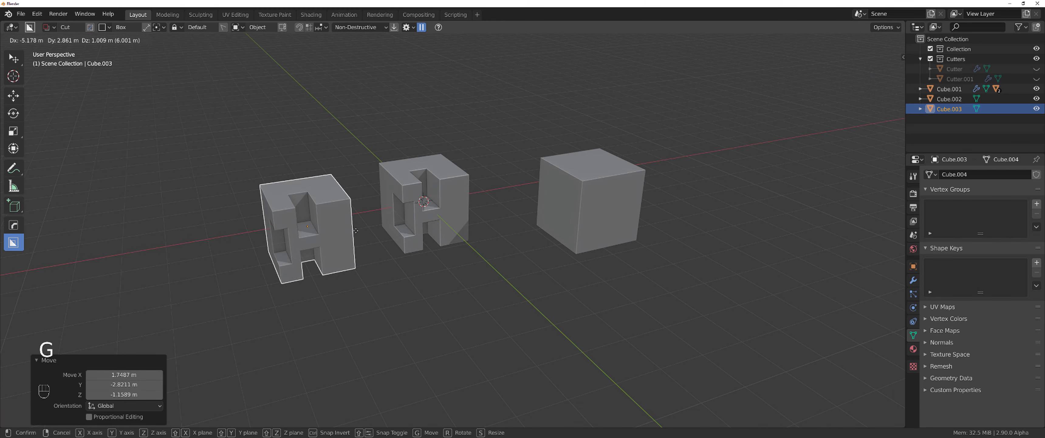
left_click(366, 238)
middle_click_drag(365, 239, 428, 227)
key("x")
left_click(428, 227)
Duplicate the notched cube beside itself and apply a vertex bevel to one top corner of the copy.
key("shift+d")
left_click(548, 221)
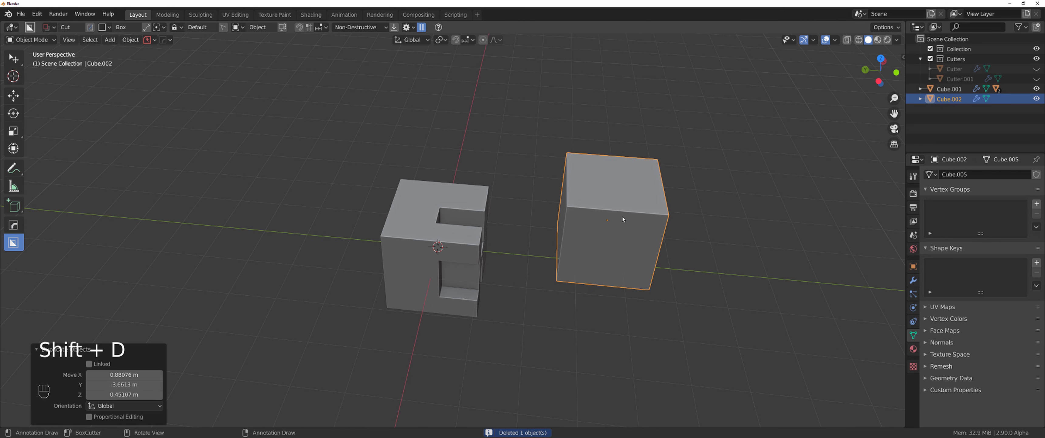
key("Tab")
left_click(567, 163)
middle_click_drag(480, 207, 564, 200)
key("ctrl+shift+b")
scroll(633, 210, "up", 5)
scroll(639, 213, "down", 5)
left_click(649, 222)
key("Tab")
Delete the duplicate with the beveled corner.
scroll(584, 209, "down", 1)
middle_click_drag(585, 209, 579, 118)
key("x")
left_click(610, 164)
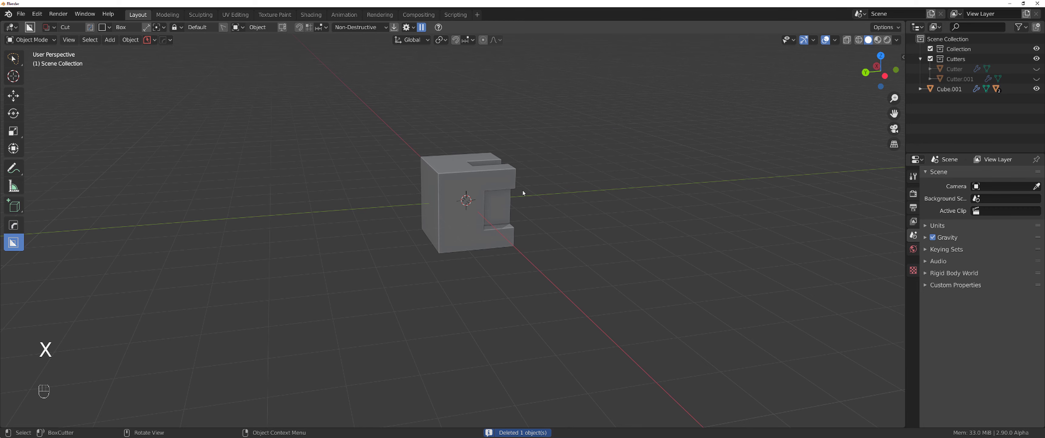
Create a linked duplicate of the notched cube, offset about 0.8 m in X, -3.4 m in Y and 0.3 m in Z.
middle_click_drag(522, 189, 489, 190)
left_click(490, 192)
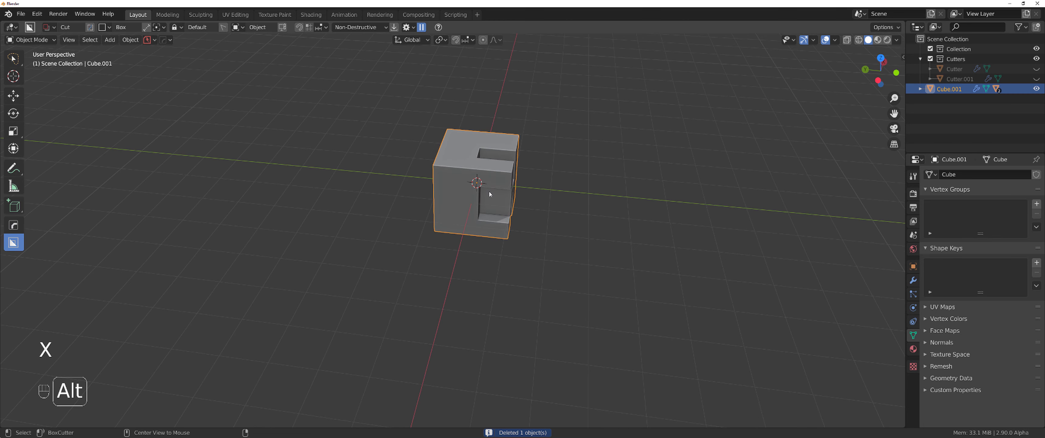
key("alt+d")
left_click(618, 177)
scroll(530, 195, "down", 1)
middle_click_drag(527, 194, 521, 216, "shift")
scroll(464, 227, "up", 3)
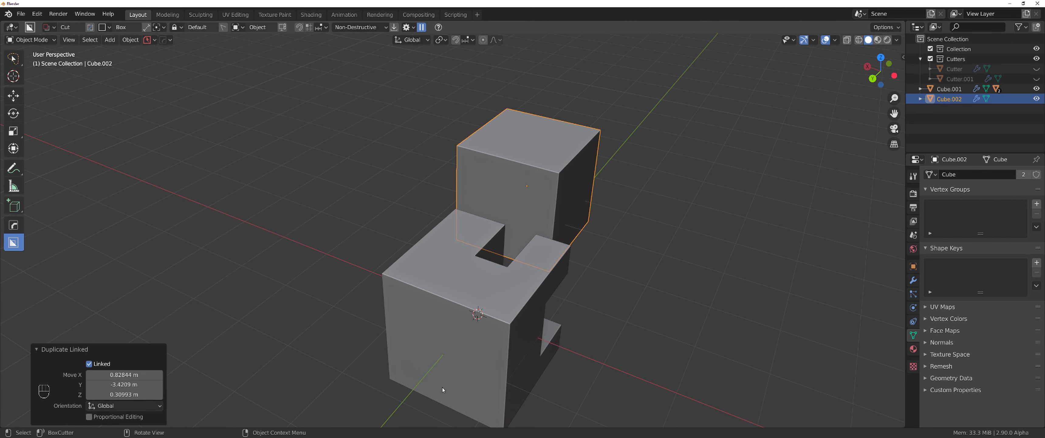
Apply a vertex bevel to one top corner of the original notched cube's shared mesh.
left_click(442, 264)
key("Tab")
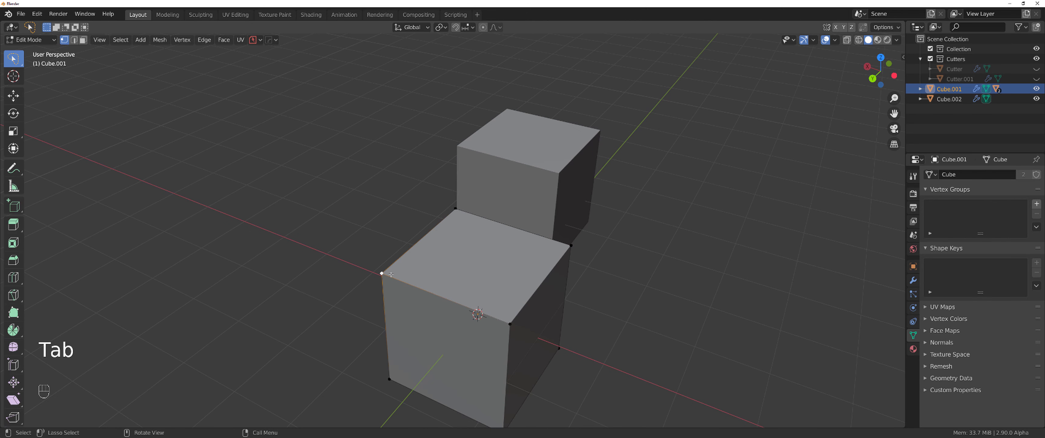
key("ctrl+shift+b")
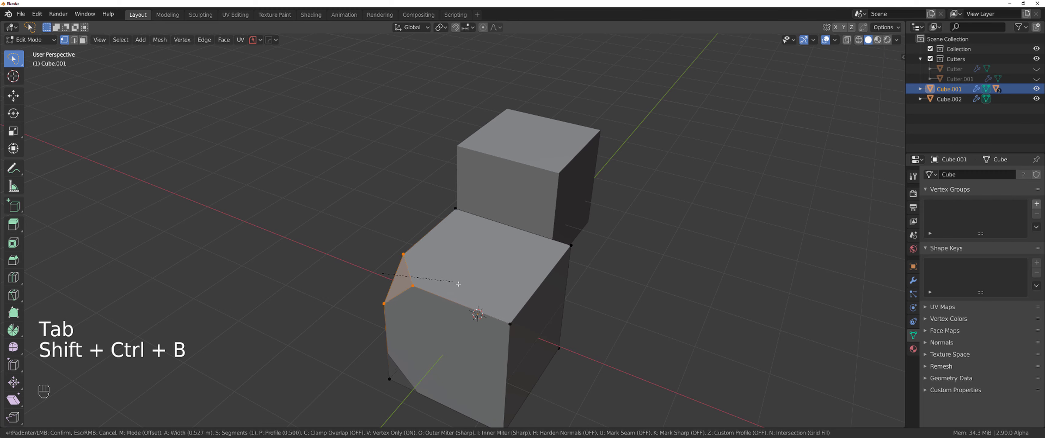
left_click(454, 247)
key("Tab")
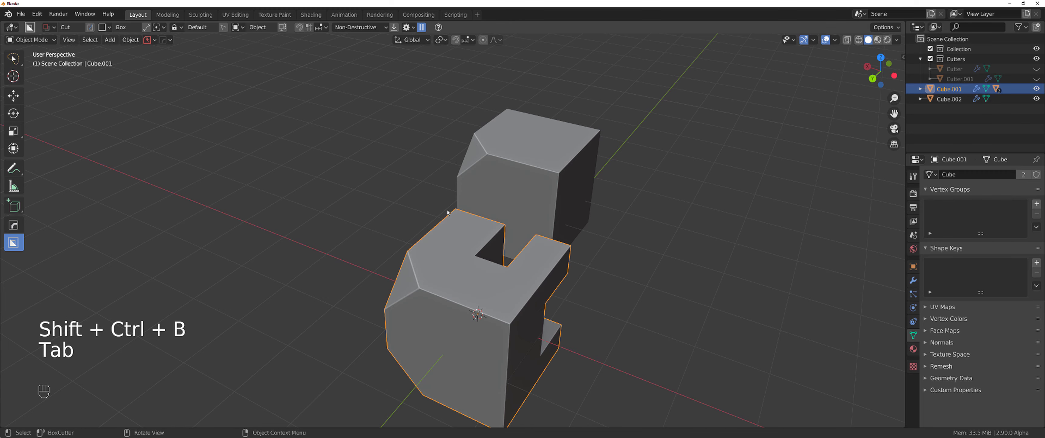
scroll(502, 215, "down", 3)
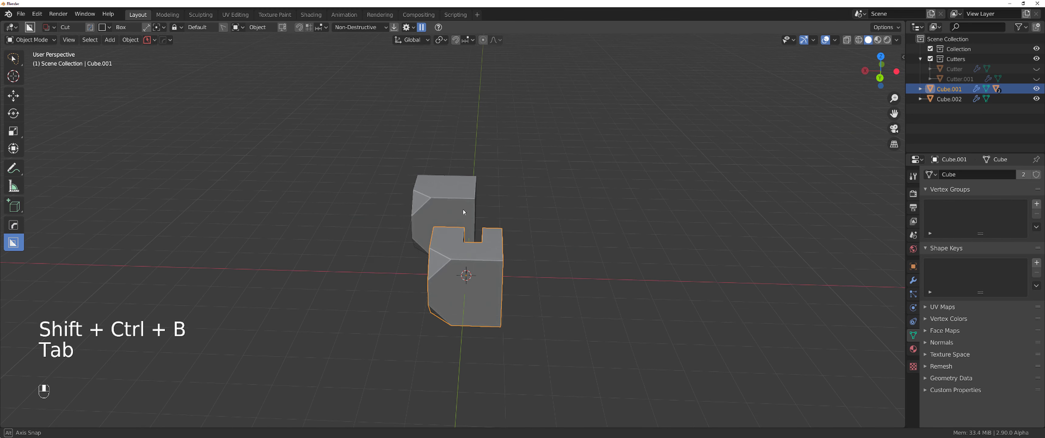
Select both linked cubes and scatter eight linked duplicates of the pair around the scene.
middle_click_drag(448, 215, 523, 221)
left_click(524, 222, "shift")
scroll(509, 250, "down", 2)
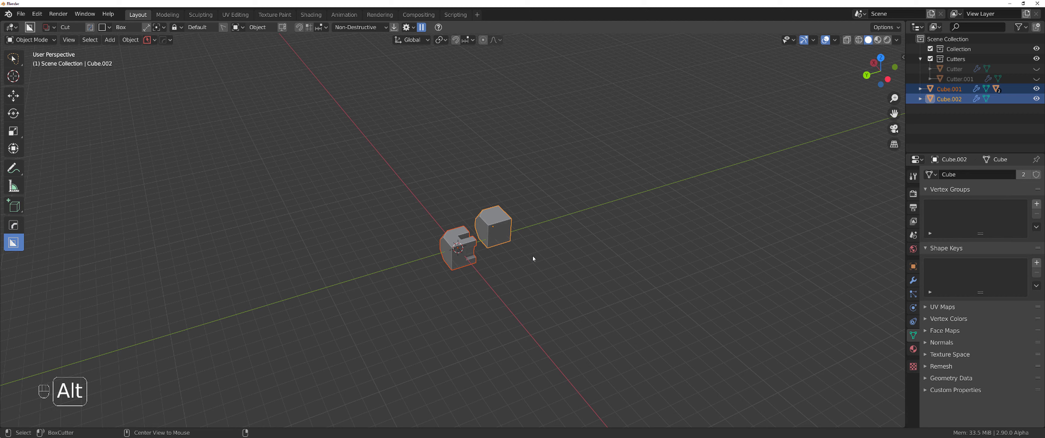
key("alt+d")
left_click(472, 208)
key("alt+d")
left_click(565, 183)
key("alt+d")
left_click(631, 290)
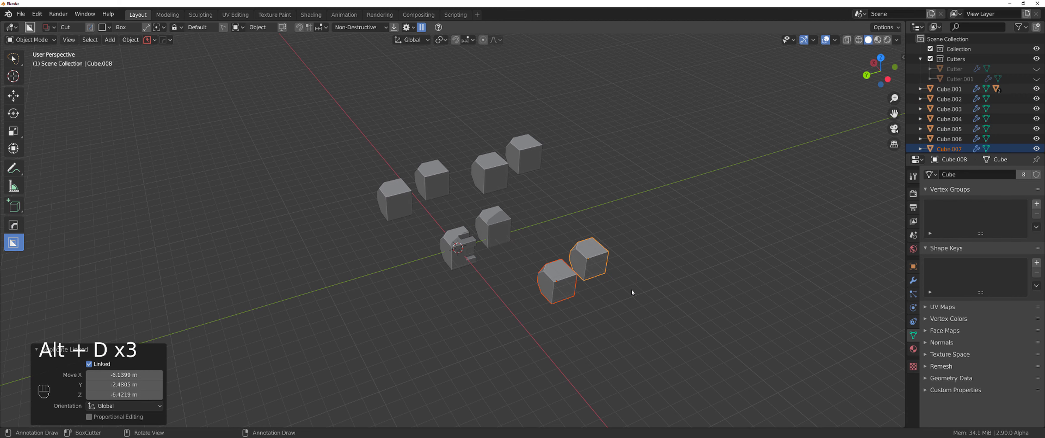
key("alt+d")
left_click(410, 306)
key("alt+d")
left_click(714, 201)
key("alt+d")
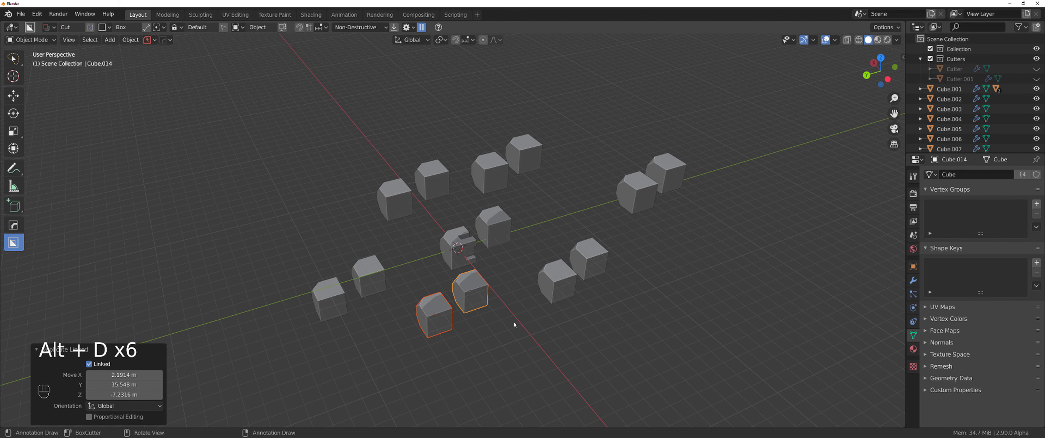
key("alt+d")
left_click(360, 227)
key("alt+d")
left_click(459, 139)
left_click(505, 177)
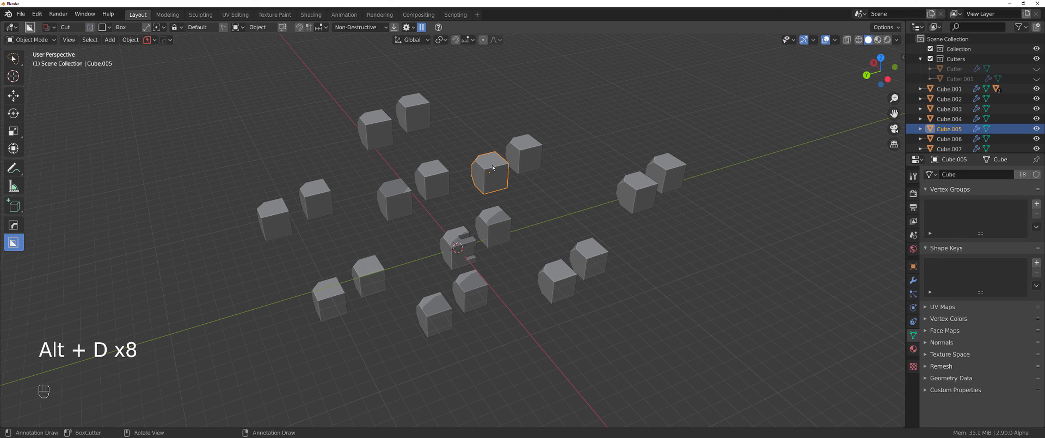
Rotate and scale down the whole mesh of one linked cube in Edit Mode, then inspect the other linked copies.
key("Tab")
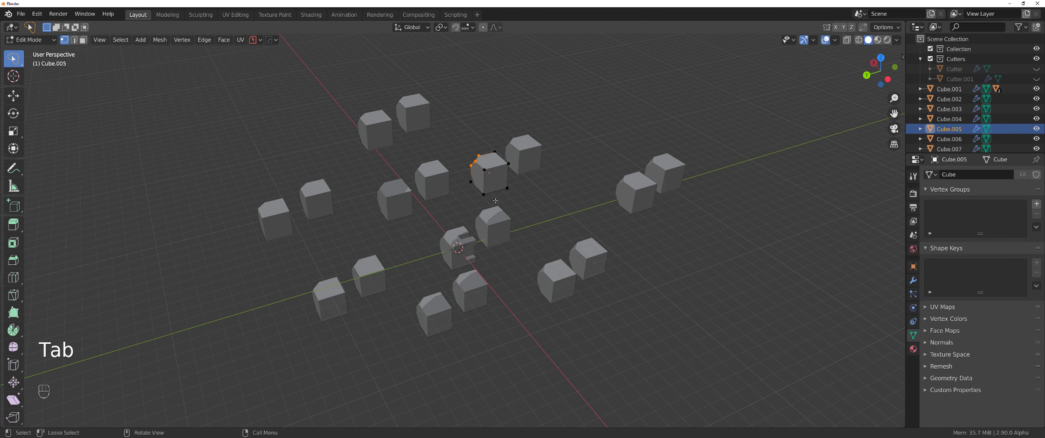
key("a")
middle_click_drag(500, 198, 536, 218)
key("r")
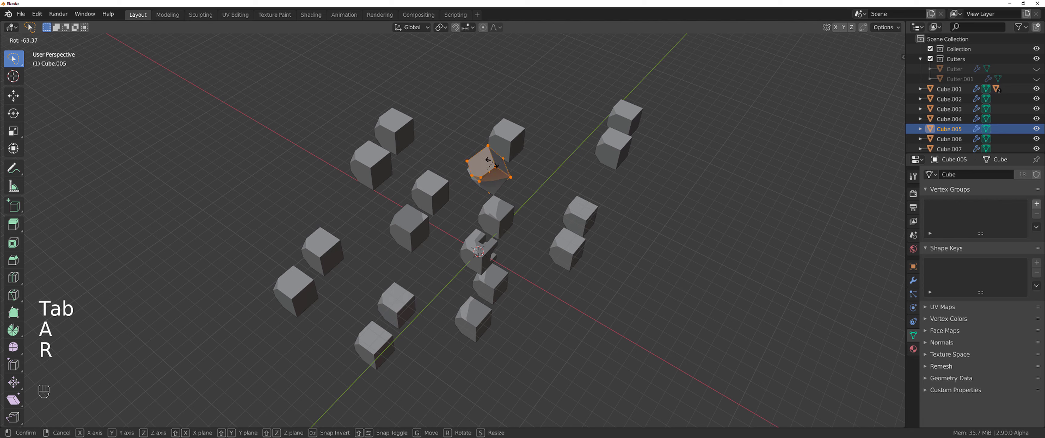
left_click(515, 174)
key("s")
left_click(531, 114)
key("Tab")
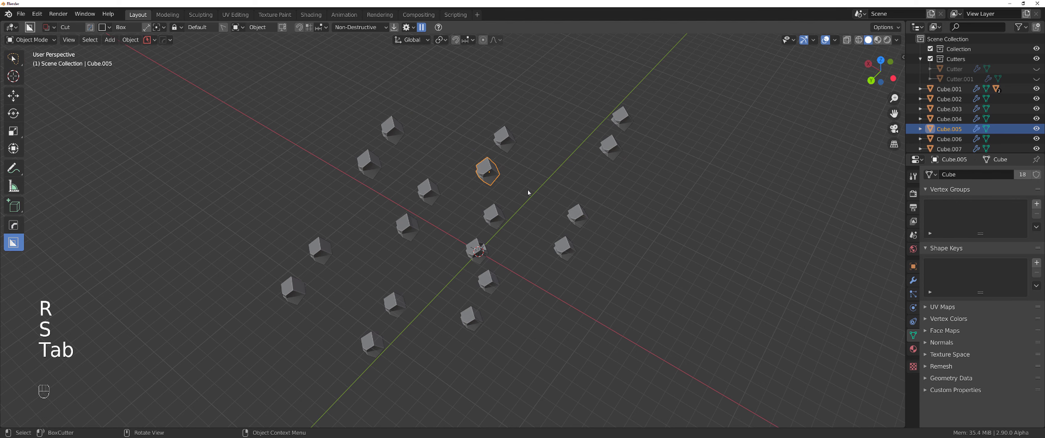
middle_click_drag(528, 192, 548, 147)
scroll(442, 169, "up", 5)
middle_click_drag(469, 128, 464, 229, "shift")
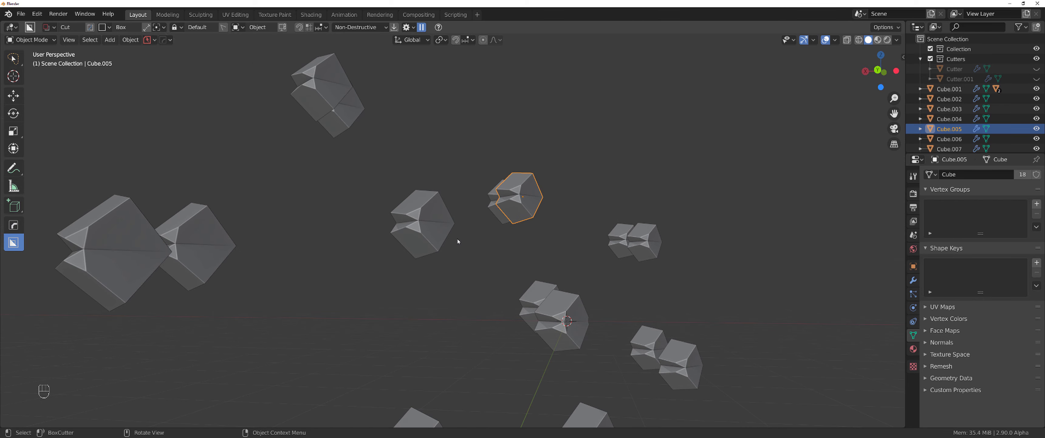
mouse_move(499, 245)
middle_mouse_down()
mouse_move(426, 259)
mouse_move(288, 250)
mouse_move(608, 256)
mouse_move(794, 239)
mouse_move(486, 252)
middle_mouse_up()
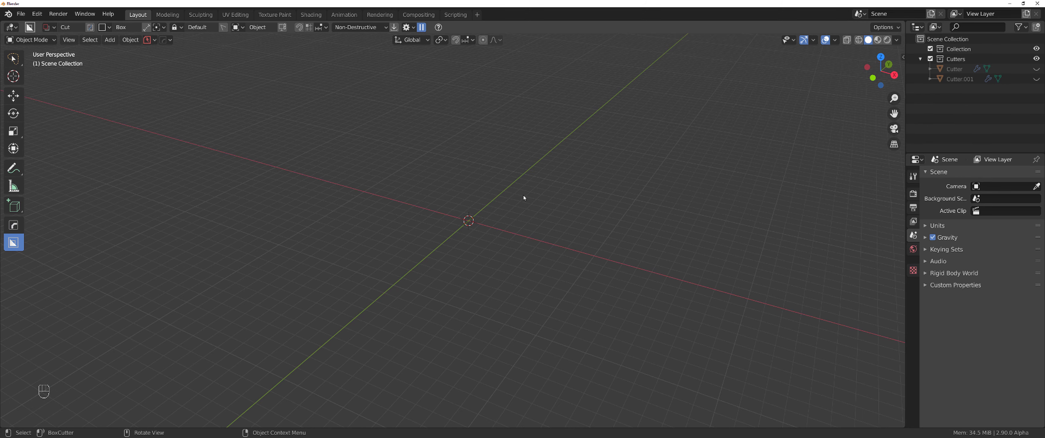
Add a cube mesh at the world origin and scale it up many times.
key("shift+a")
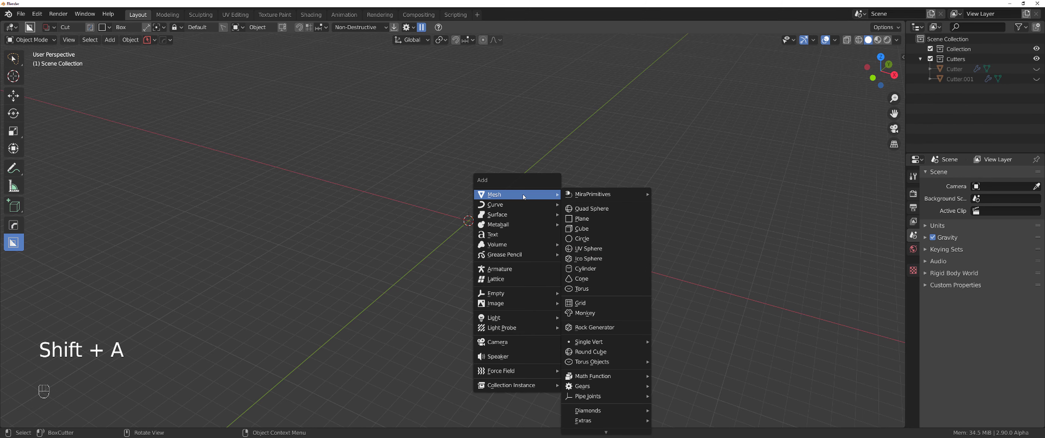
left_click(587, 229)
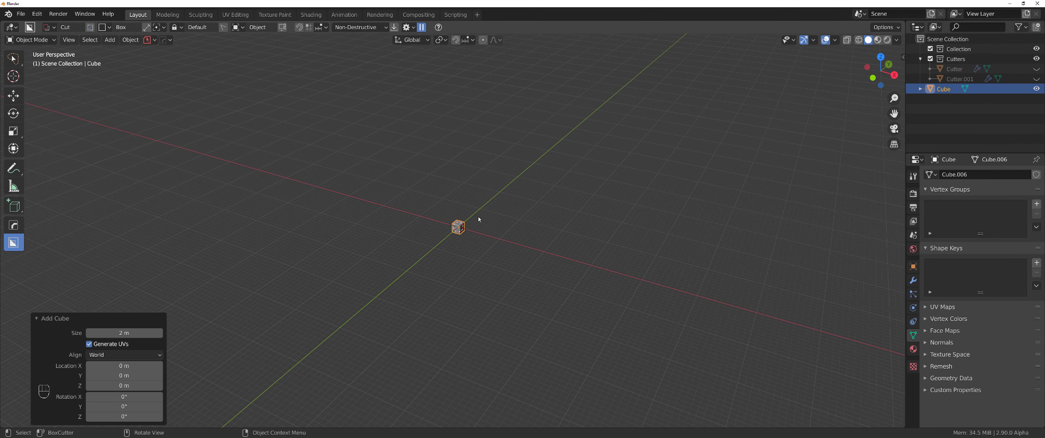
key("s")
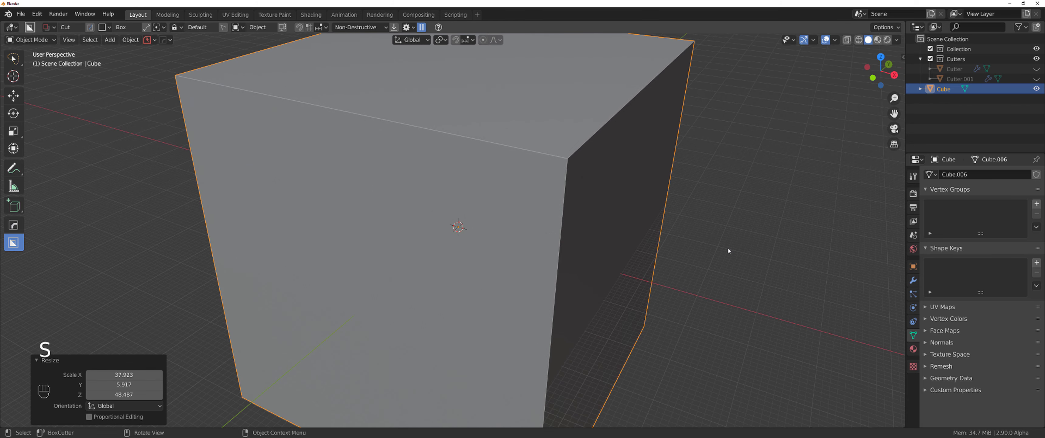
left_click(719, 254)
scroll(721, 258, "down", 2)
middle_click_drag(649, 259, 507, 240)
Stretch the cube by a factor of about 3.3 along the global X axis.
key("Tab")
left_click(544, 154)
middle_click_drag(597, 191, 544, 163)
key("Tab")
scroll(588, 250, "down", 4)
key("s")
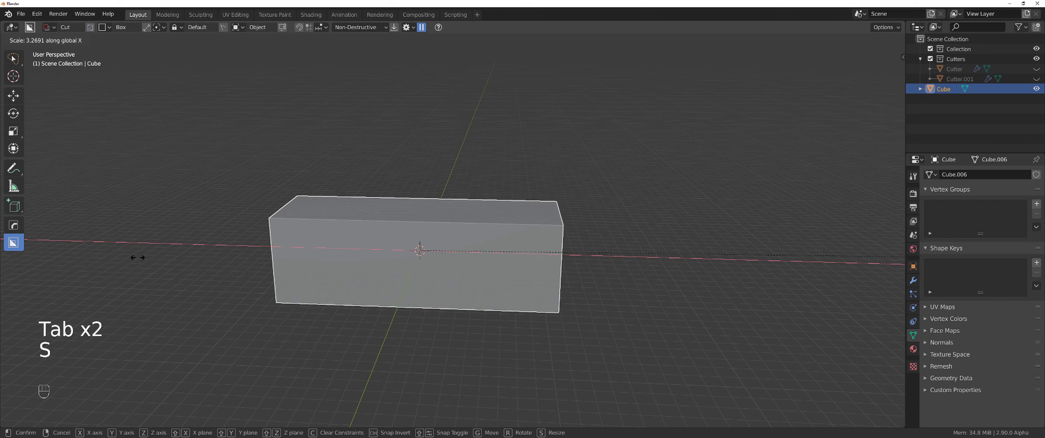
left_click(448, 265)
Bevel the top edge at one end of the stretched box with an offset of about 0.425 m.
scroll(510, 276, "down", 3)
middle_click_drag(511, 275, 540, 222)
scroll(459, 236, "up", 3)
scroll(540, 223, "up", 2)
key("Tab")
middle_click_drag(499, 293, 493, 271, "shift")
key("ctrl+b")
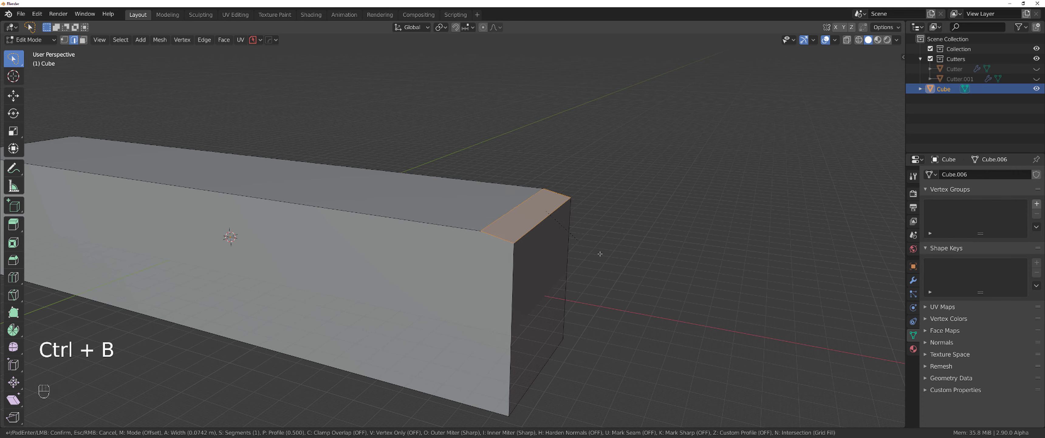
left_click(660, 286)
scroll(472, 260, "down", 4)
middle_click_drag(472, 260, 445, 235)
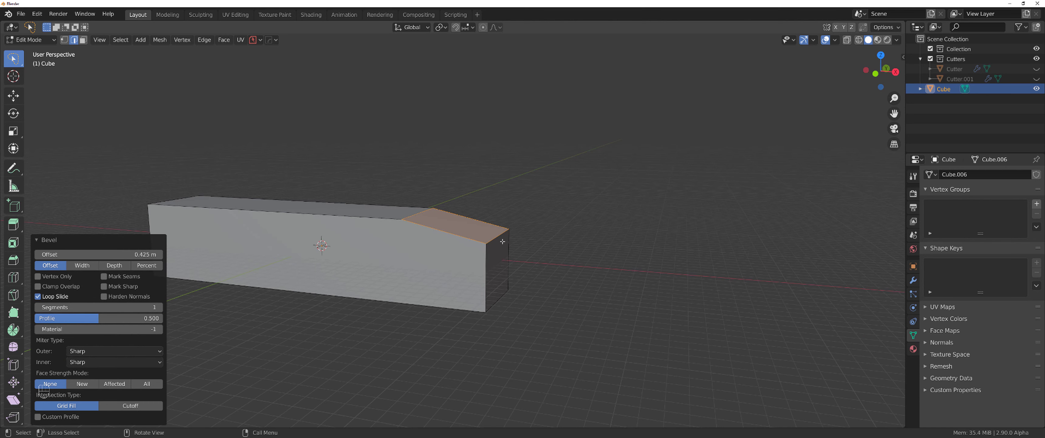
middle_click_drag(499, 238, 485, 239)
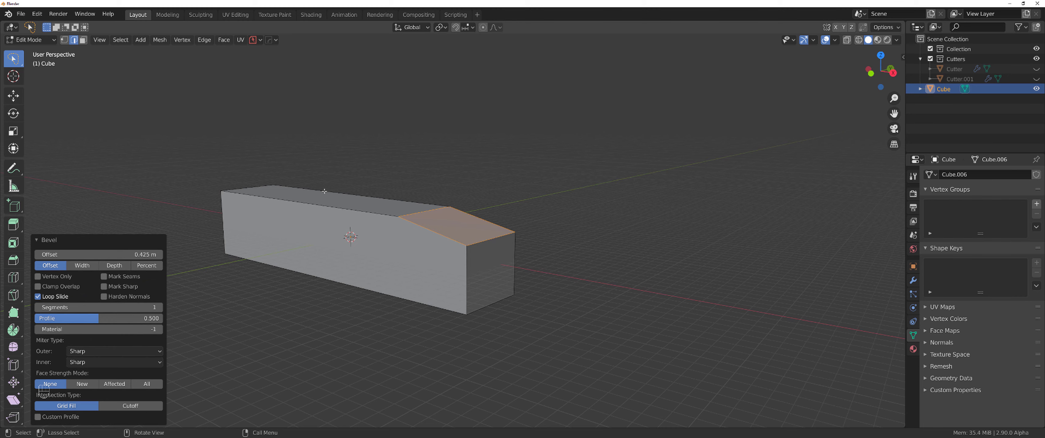
Return to Object Mode and apply the stretched box's scale.
key("Tab")
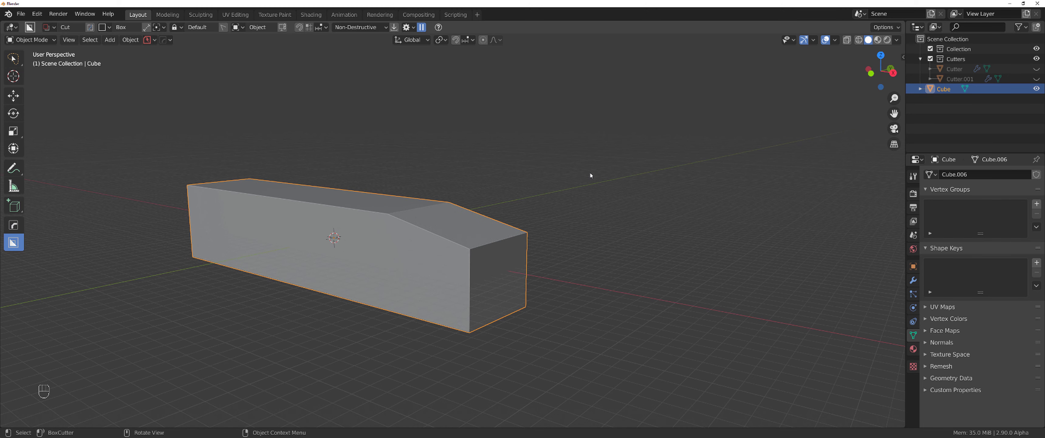
key("ctrl+a")
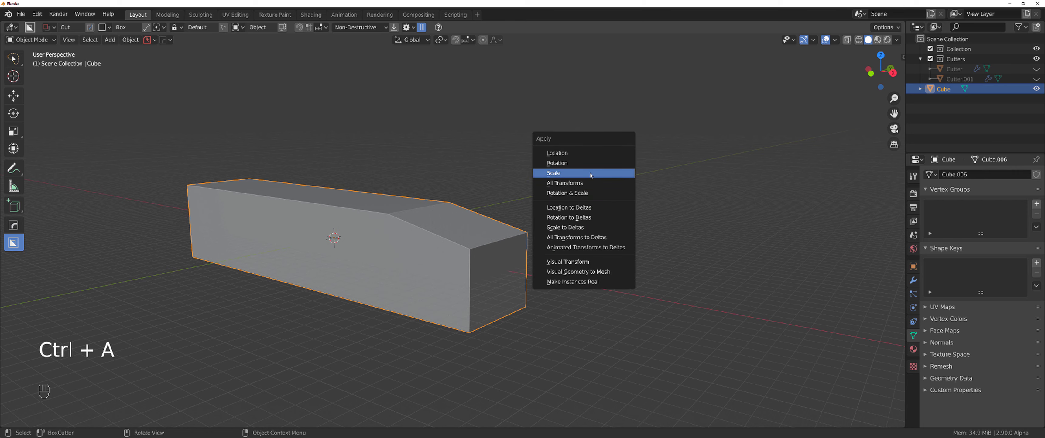
left_click(591, 174)
Bevel the top edge at the opposite end of the box with an offset of about 46 m.
key("Tab")
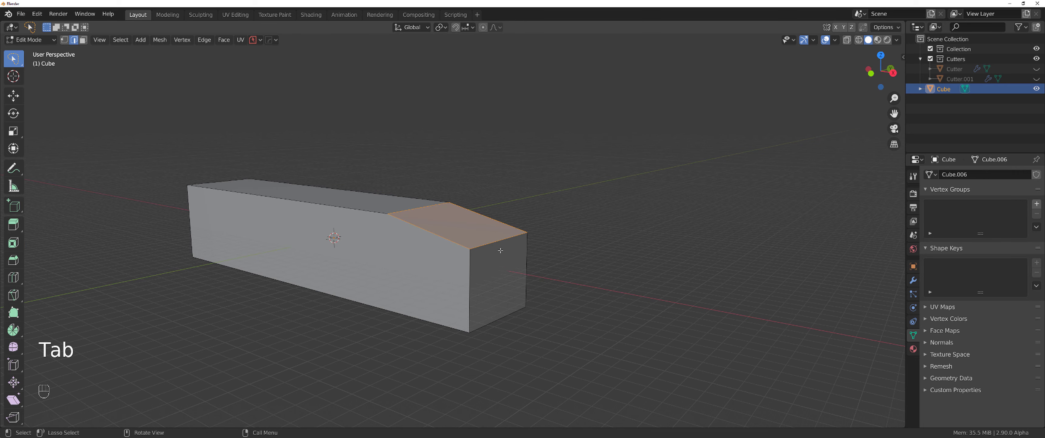
middle_click_drag(376, 220, 343, 262)
key("ctrl+b")
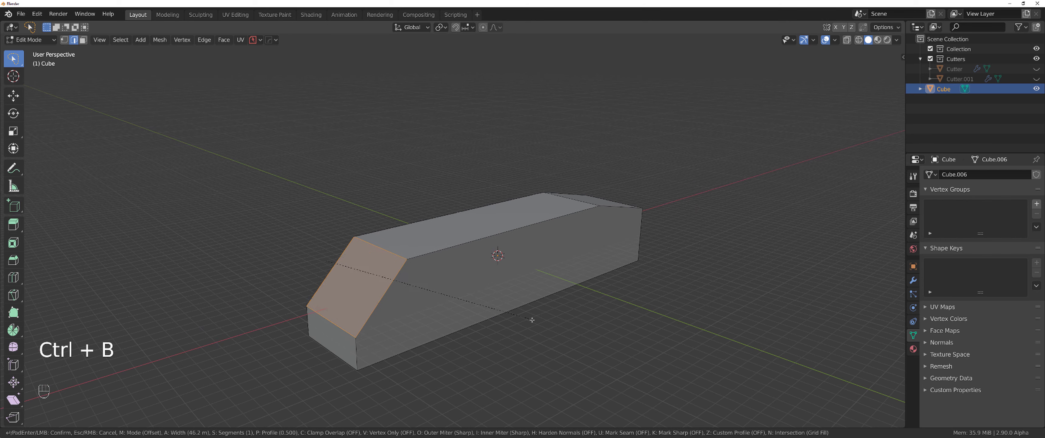
left_click(538, 323)
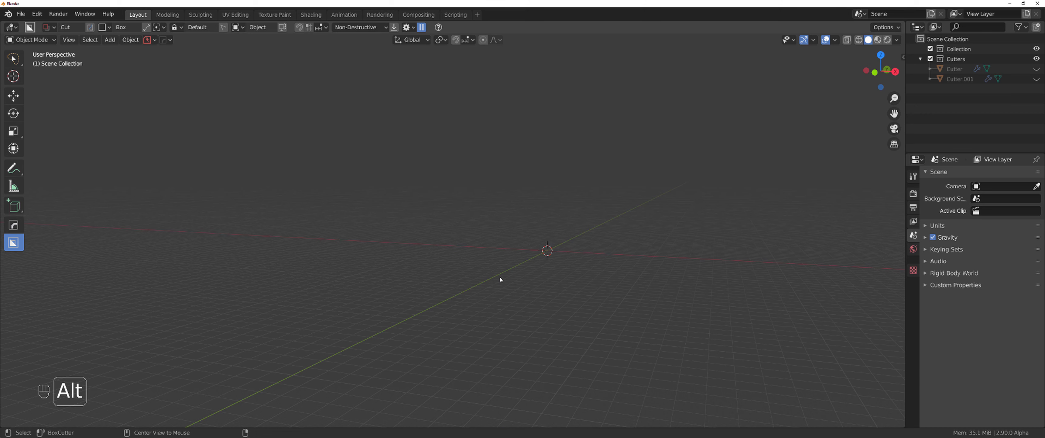
key("alt+m")
left_click(508, 278)
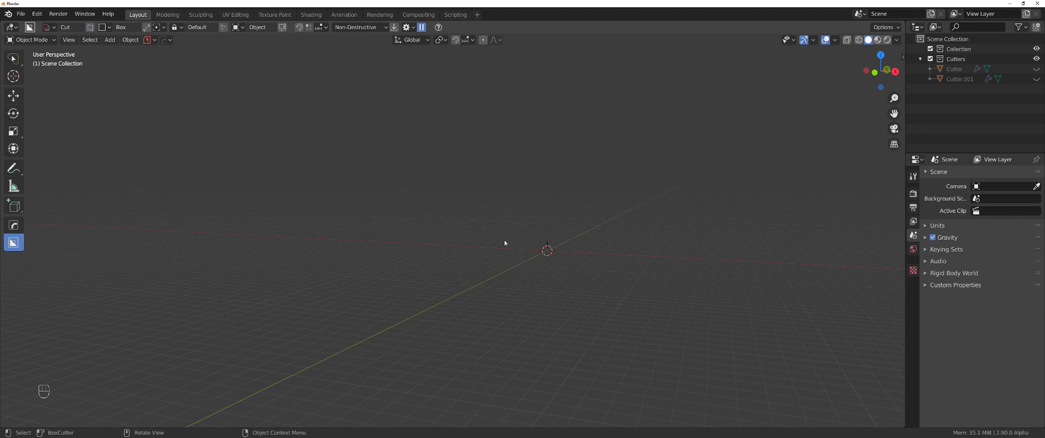
middle_click_drag(484, 273, 511, 269)
key("Tab")
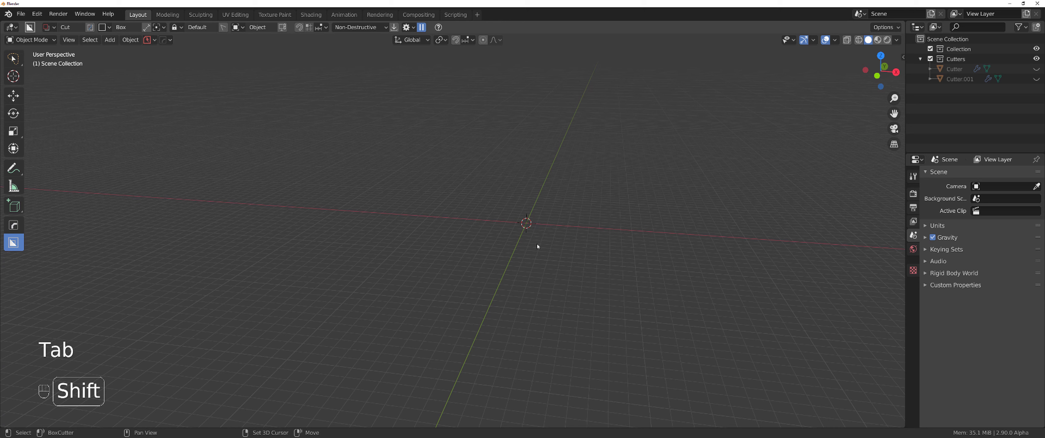
Add a plane mesh and open it in Edit Mode, framed in the top view.
key("shift+a")
mouse_move(542, 237)
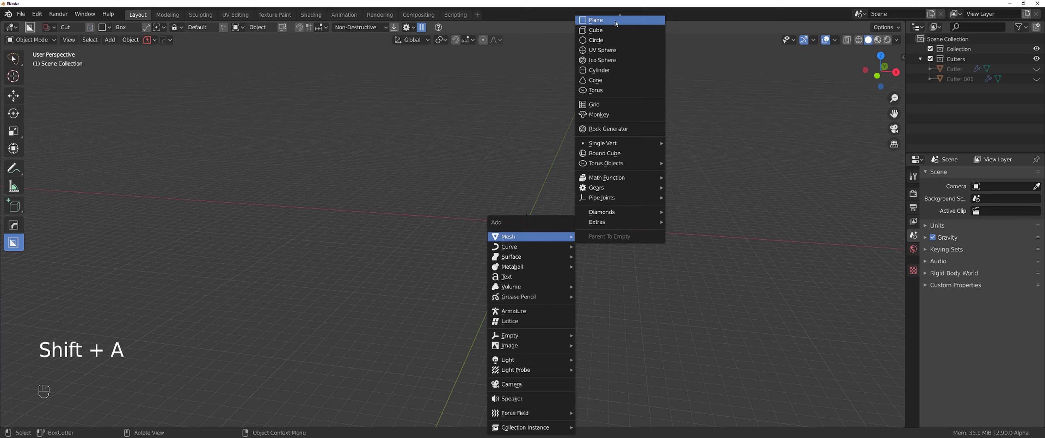
left_click(596, 20)
key("KP_7")
middle_click_drag(595, 194, 527, 189, "shift")
key("KP_Decimal")
key("Tab")
scroll(535, 222, "down", 2)
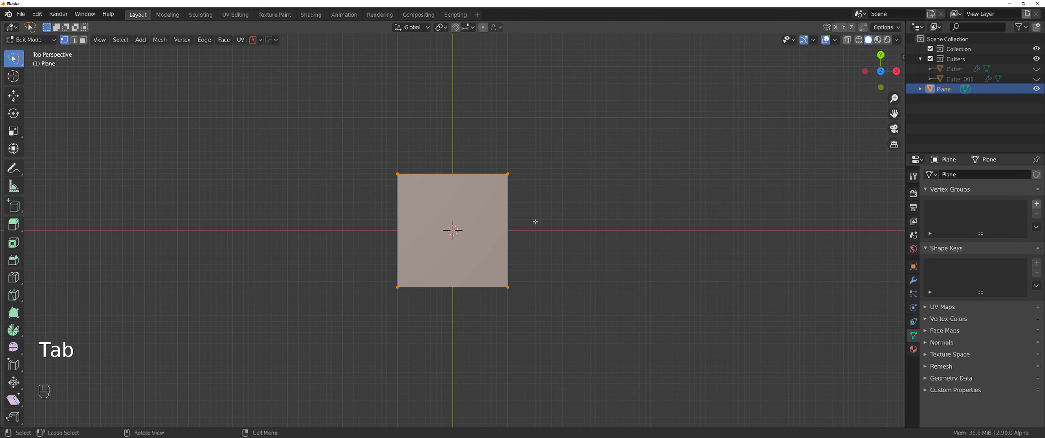
Merge the plane's four vertices at its upper-left corner vertex and return to Object Mode.
scroll(567, 229, "up", 2)
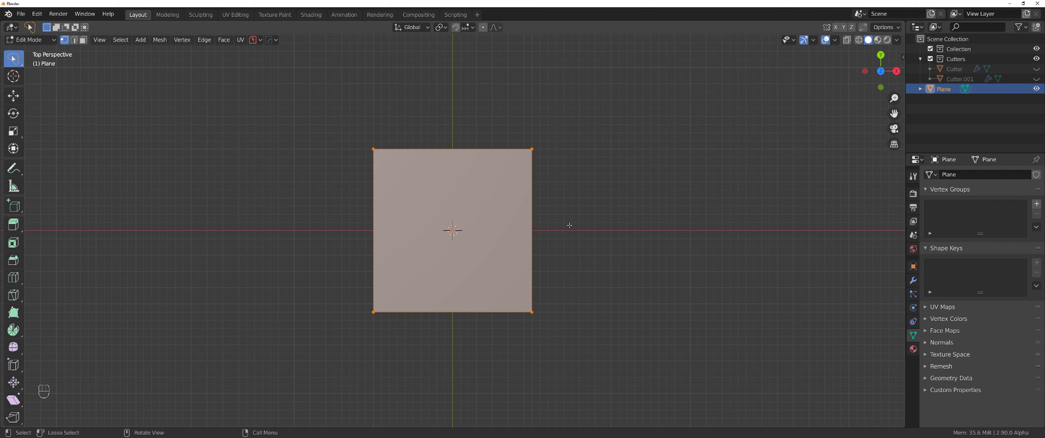
key("shift+1")
key("ctrl+z")
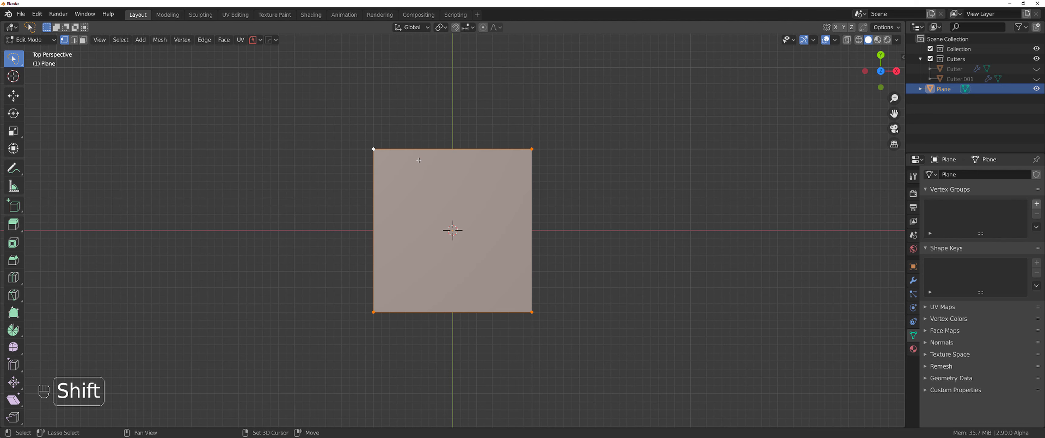
left_click(403, 156, "shift")
left_click(403, 157, "shift")
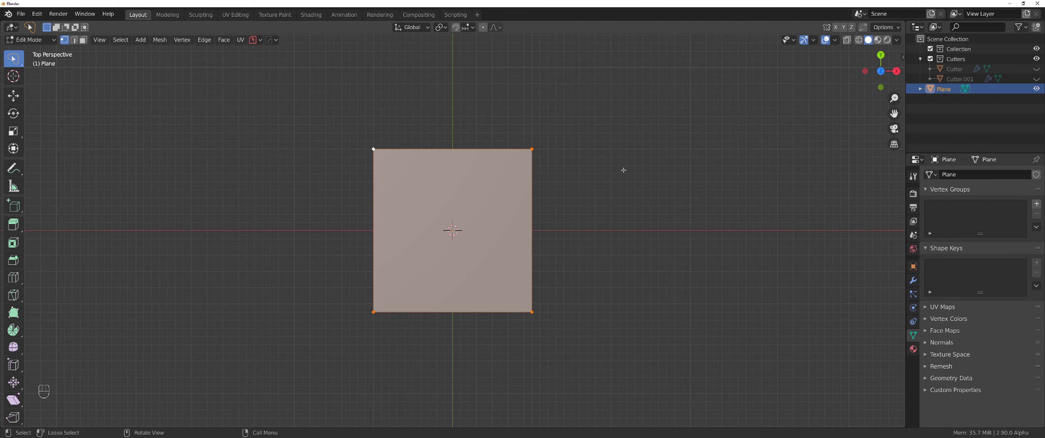
key("1")
key("Tab")
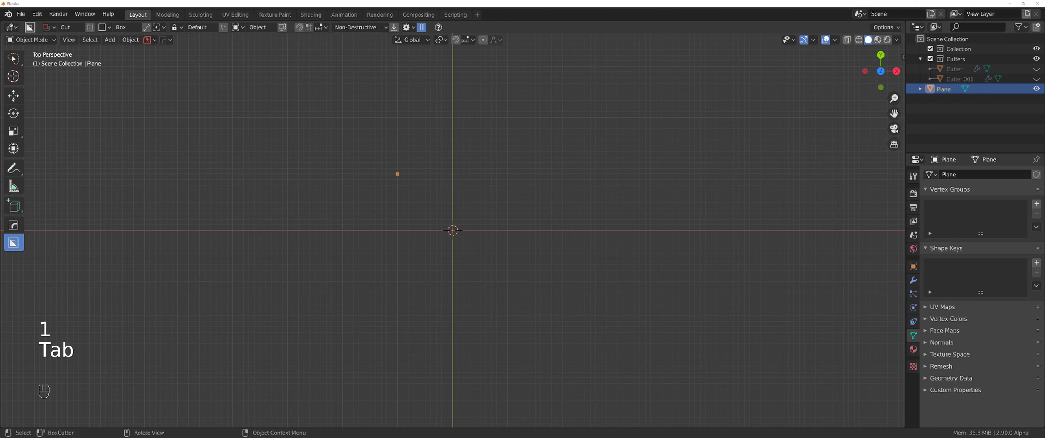
In the second Blender window, merge all of the plane's vertices with At Last, then undo the merge.
key("Tab")
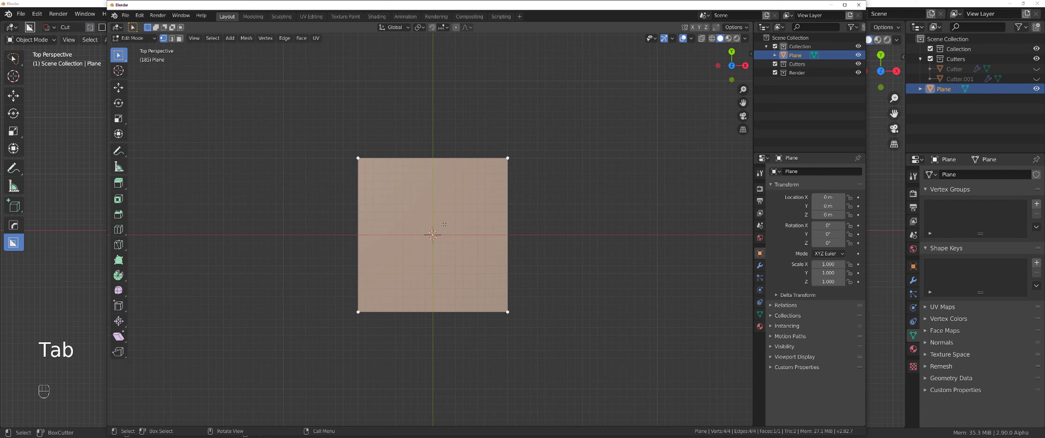
key("m")
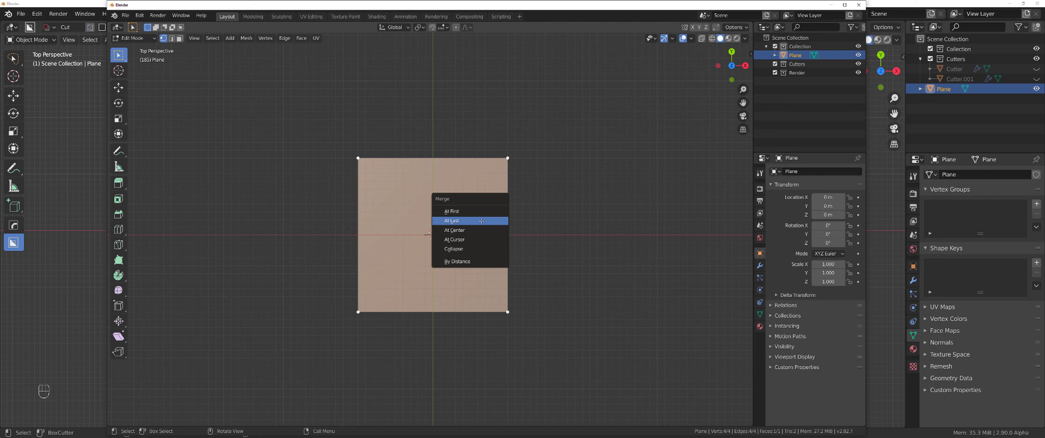
left_click(482, 220)
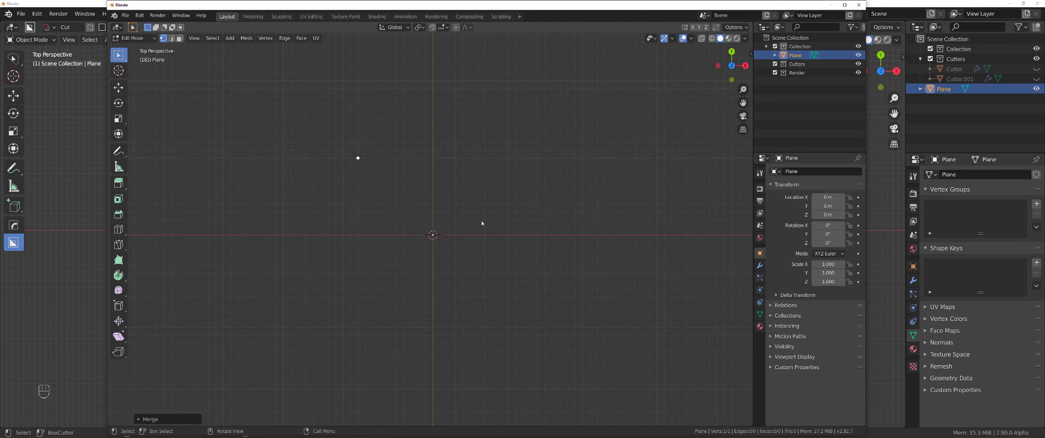
key("ctrl+z")
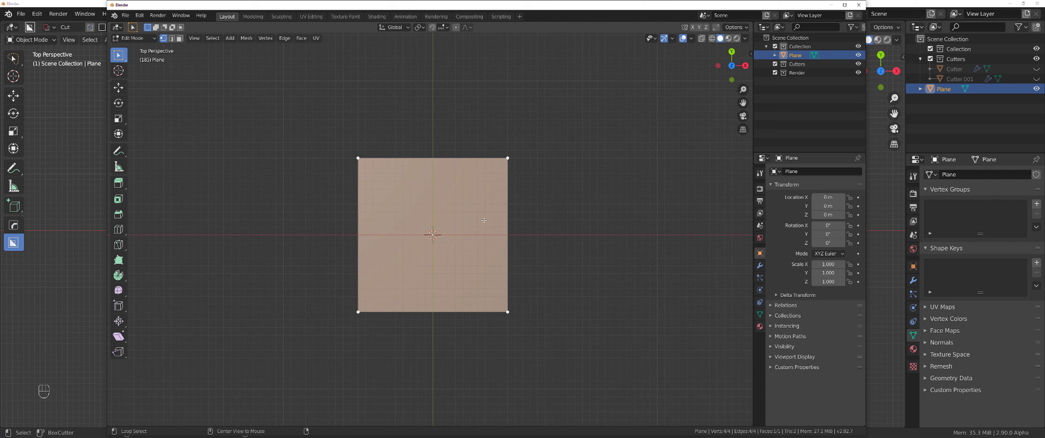
Merge the plane's vertices with At Center in the second Blender window and return to Object Mode.
key("m")
left_click(482, 230)
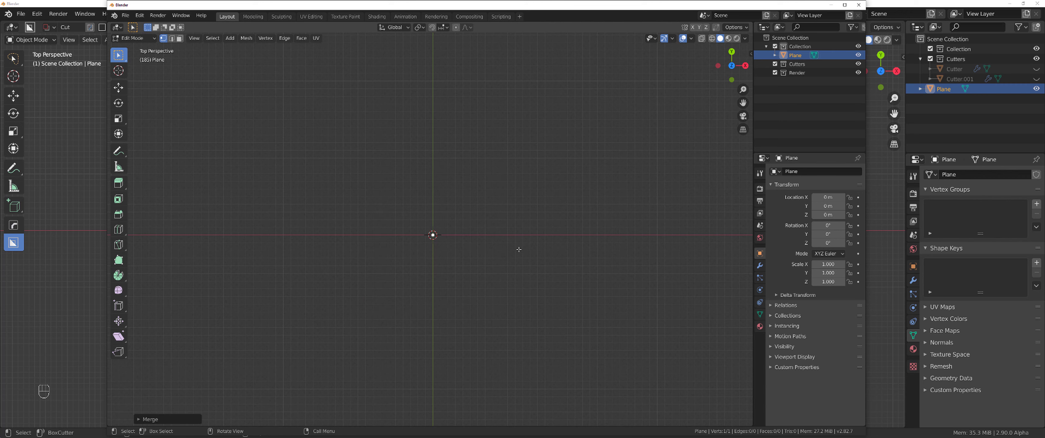
key("Tab")
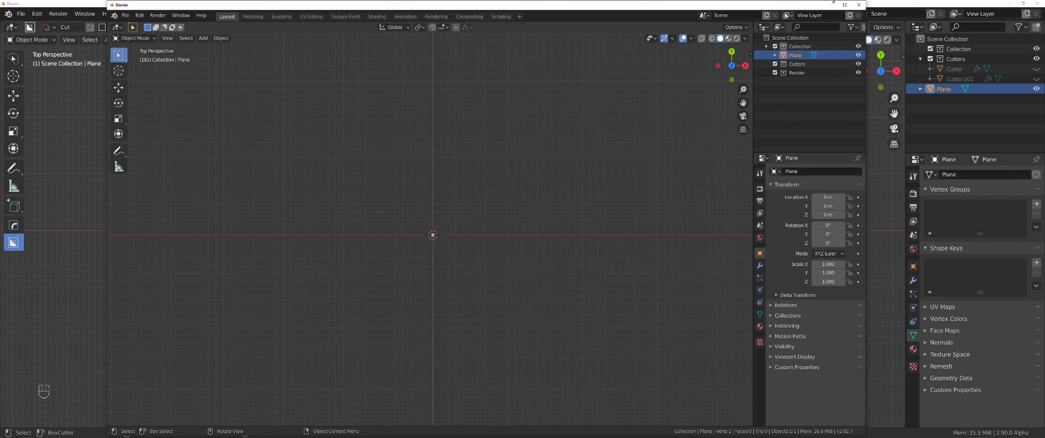
Undo the recent edits to the plane in the main Blender window.
key("ctrl+z")
key("ctrl+z")
key("ctrl+z")
key("ctrl+z")
key("ctrl+z")
key("ctrl+z")
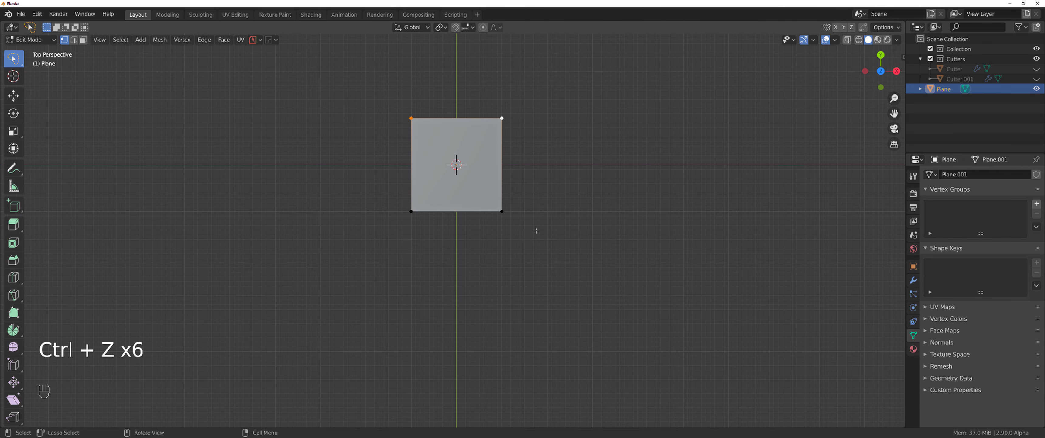
Delete the plane's two selected upper vertices.
middle_click_drag(530, 164, 532, 188, "shift")
scroll(532, 188, "up", 1)
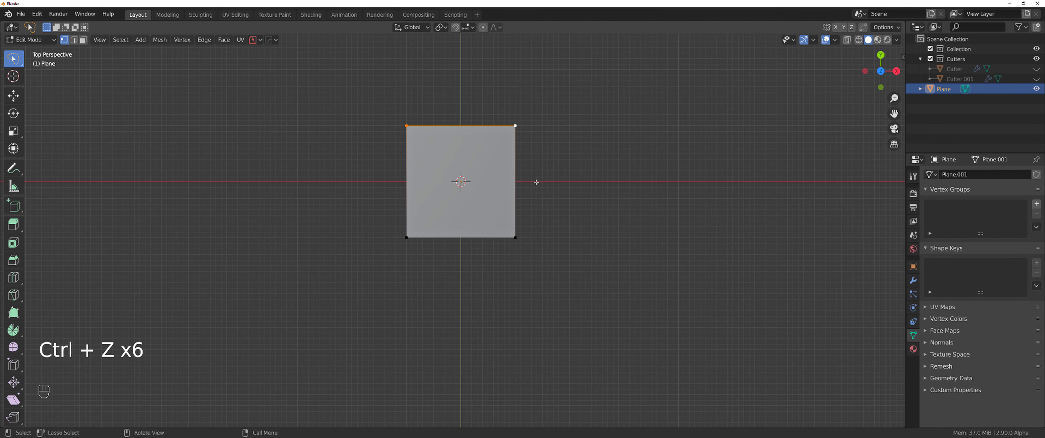
key("x")
left_click(571, 179)
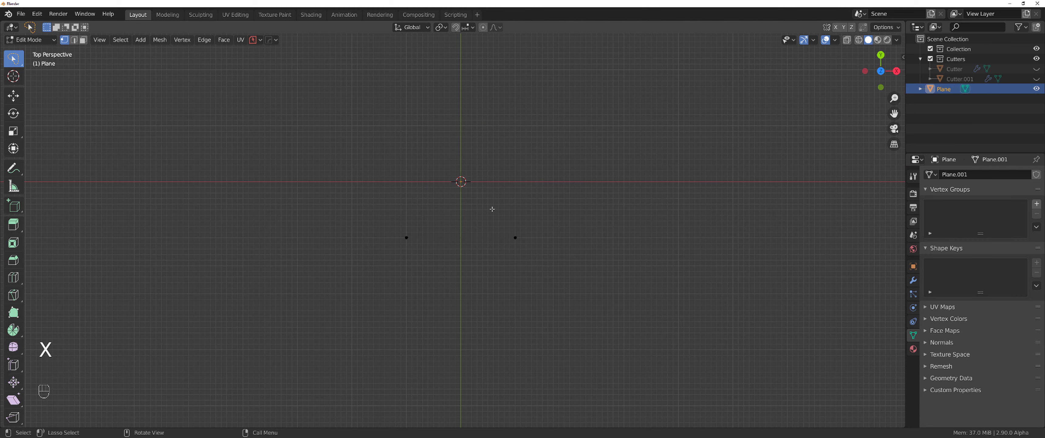
Subdivide the plane's remaining lower edge once and return to vertex selection.
key("Tab")
left_click(466, 238)
right_click(471, 243)
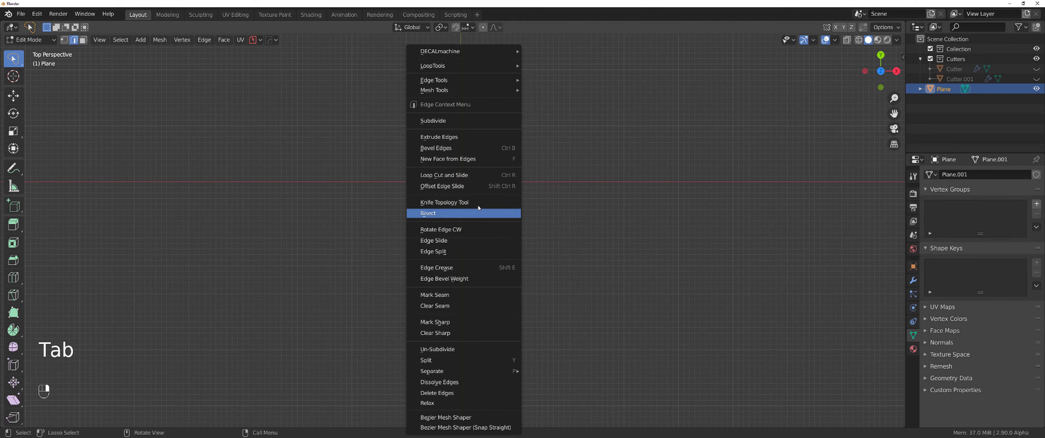
left_click(489, 121)
key("Tab")
Bevel the edge's middle vertex with one segment and a width of about 0.4 m.
scroll(487, 264, "up", 3)
left_click(470, 250)
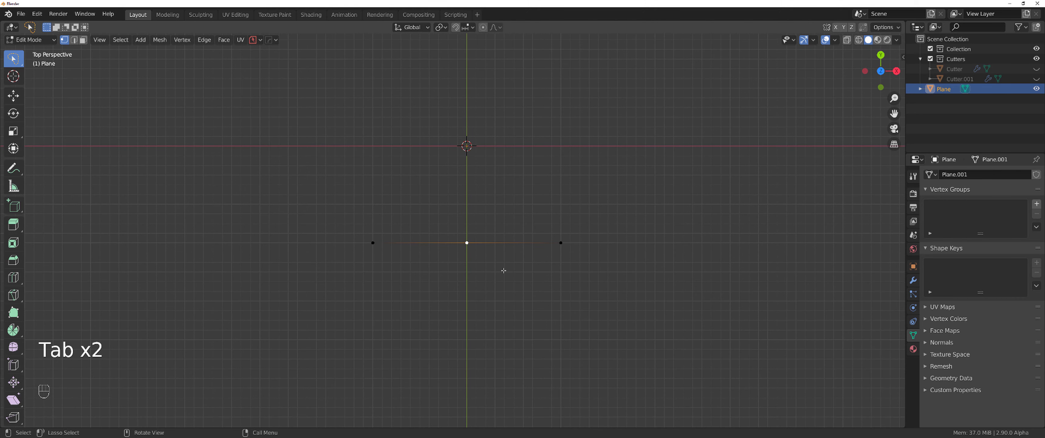
key("shift+ctrl+b")
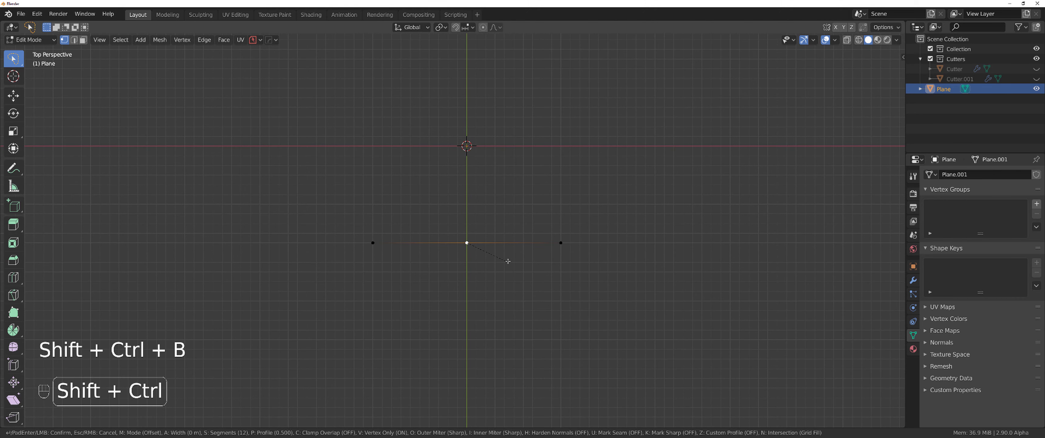
scroll(529, 265, "down", 4)
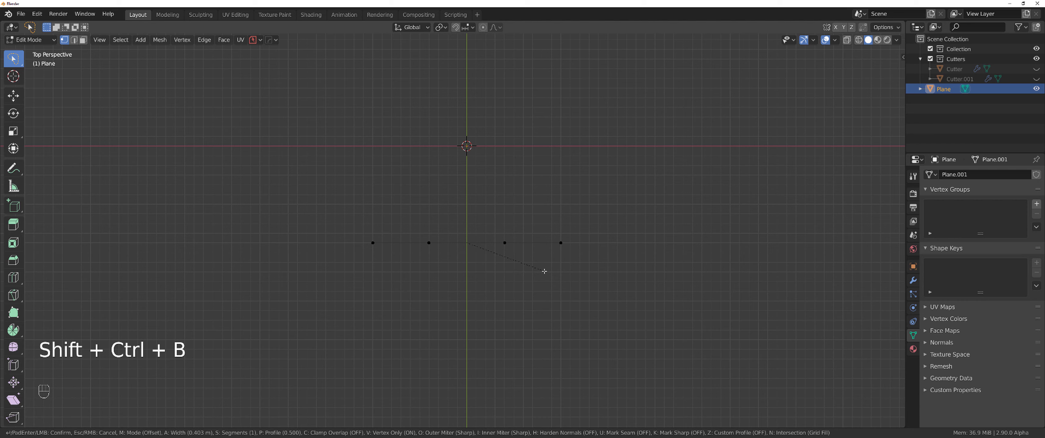
left_click(544, 271)
Try extruding the middle edge segment in the negative Y direction.
key("Tab")
middle_click_drag(484, 264, 474, 247, "shift")
key("e")
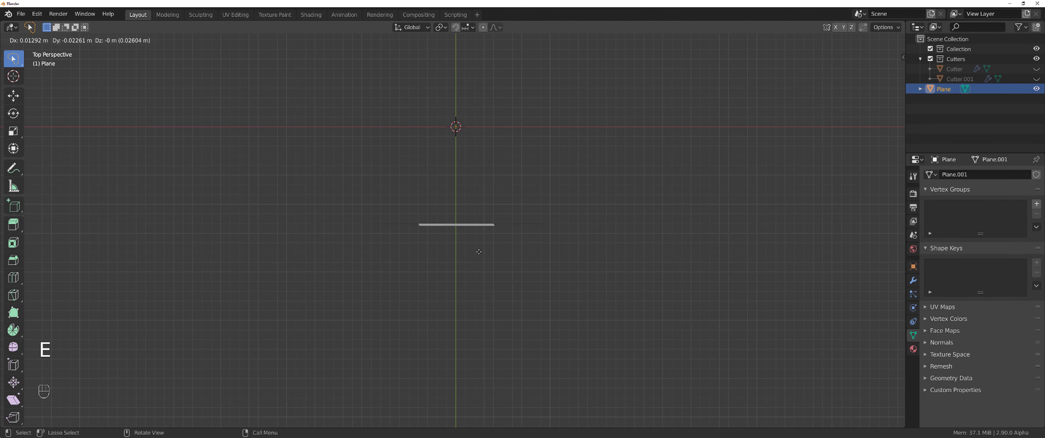
left_click(479, 301)
Try deleting the side edge of the extruded face.
mouse_move(550, 320)
middle_mouse_down()
mouse_move(503, 238)
mouse_move(543, 306)
middle_mouse_up()
left_click(496, 256)
key("x")
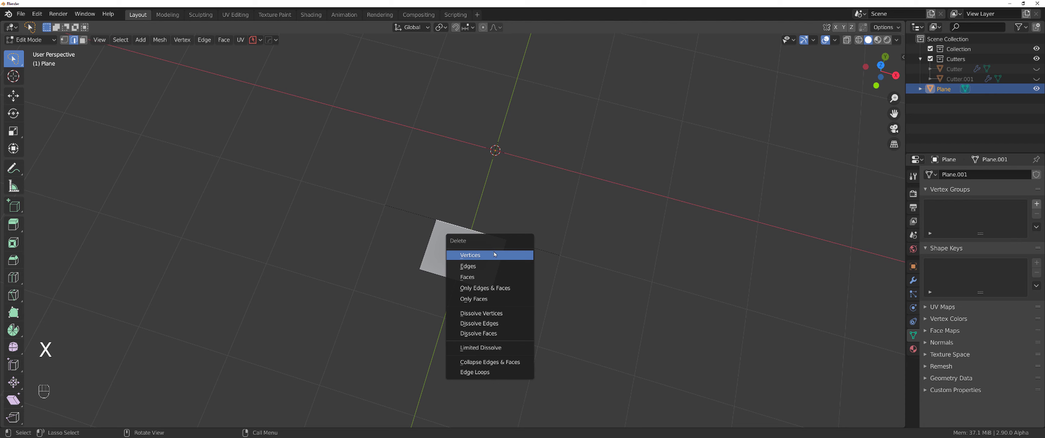
left_click(508, 261)
middle_click_drag(508, 260, 496, 243)
Undo the deletion and the extrusion of the middle edge and return to the top view.
key("ctrl+z")
key("ctrl+z")
key("ctrl+z")
key("ctrl+z")
key("ctrl+z")
key("grave")
left_click(490, 140)
middle_click_drag(479, 202, 465, 187, "shift")
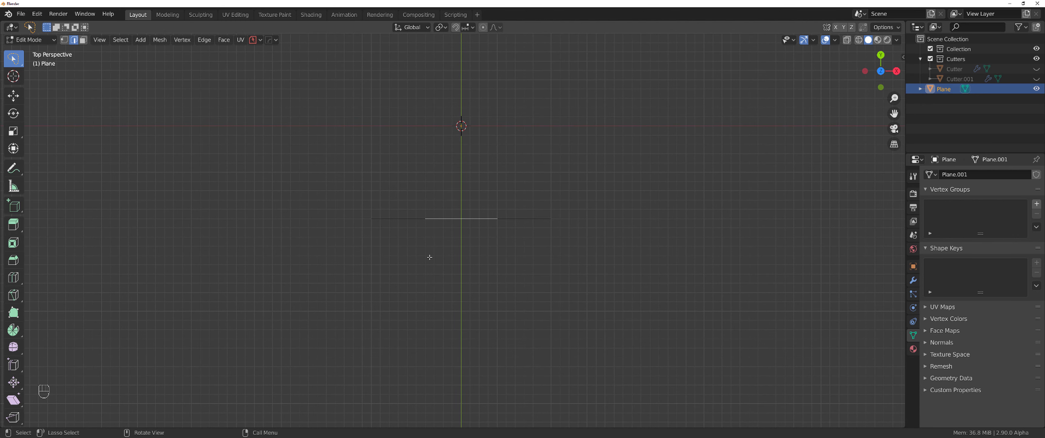
Extend the middle edge's vertices along the Y axis to form a U-shaped recess in the line.
scroll(455, 242, "up", 2)
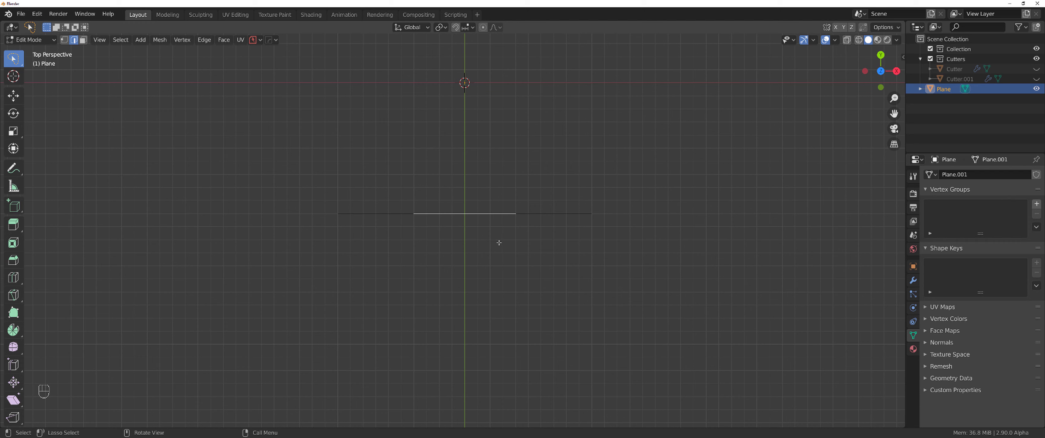
key("alt+d")
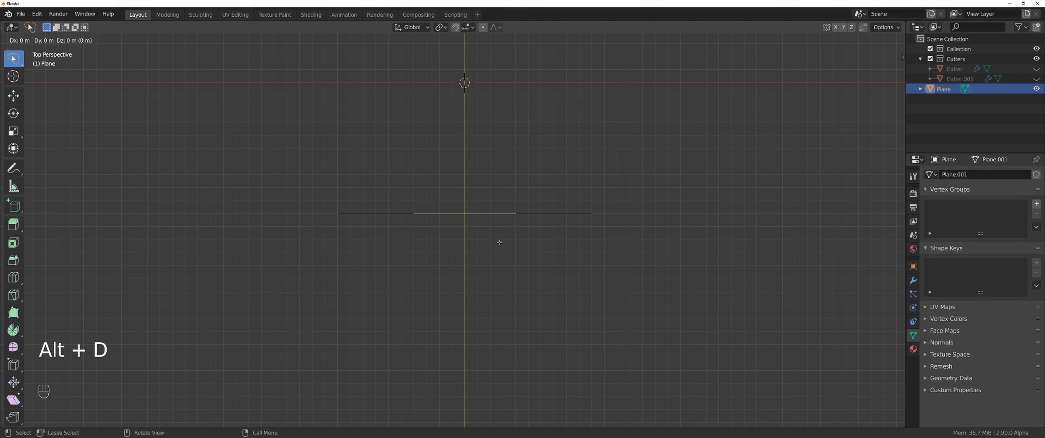
key("y")
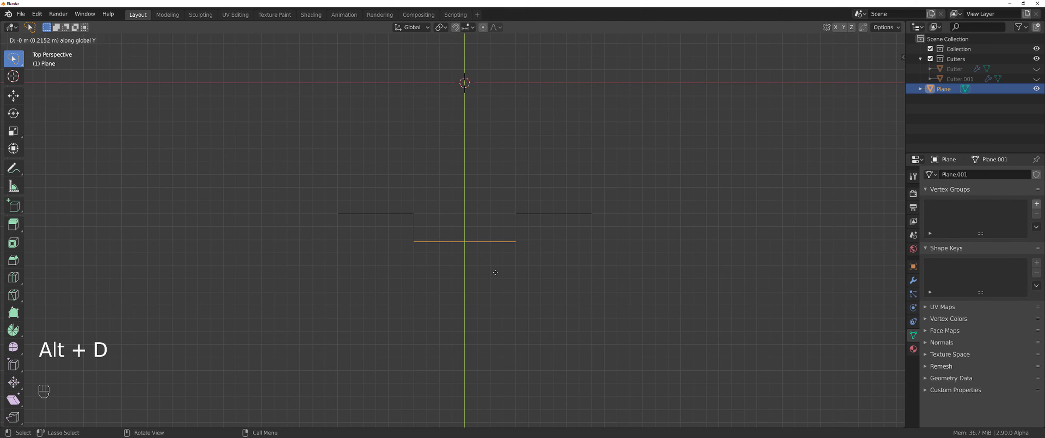
left_click(498, 302)
Scale the recess's bottom edge along the X axis to about 0.68 so its sides taper inward.
middle_click_drag(498, 302, 455, 280)
key("Tab")
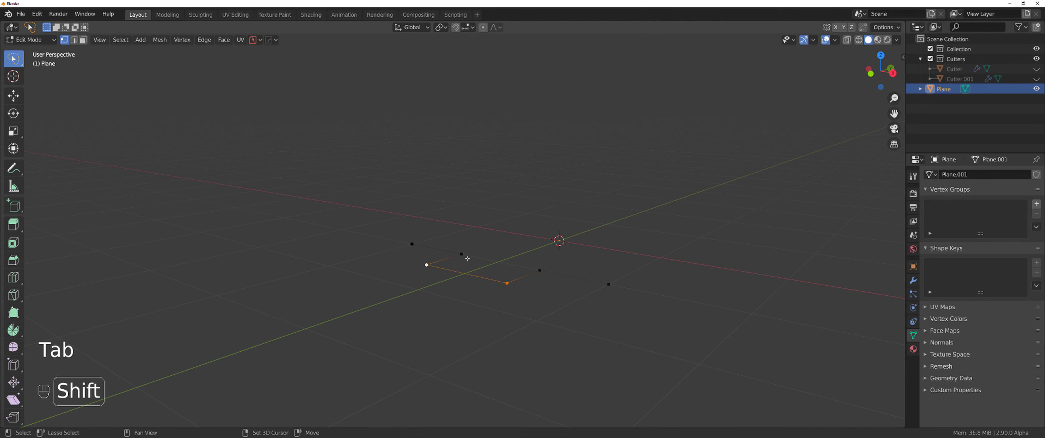
middle_click_drag(519, 290, 675, 298)
key("s")
key("x")
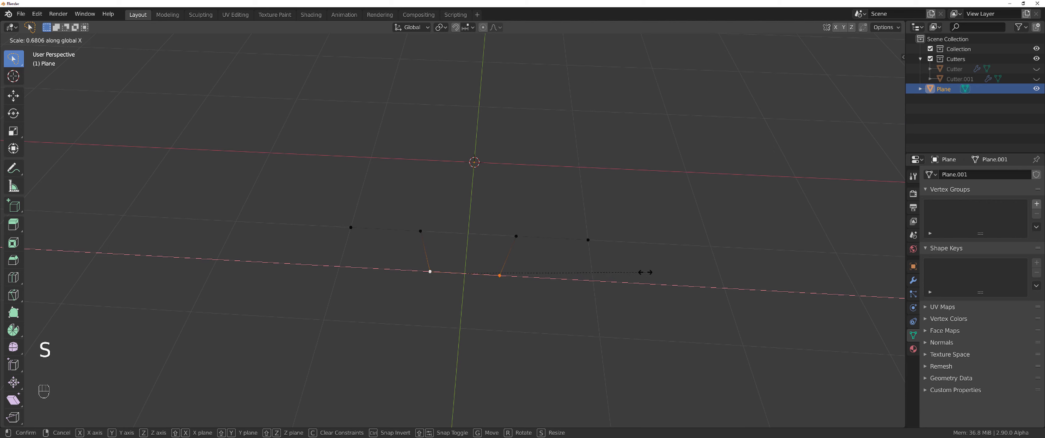
left_click(645, 272)
Bevel the four corner vertices of the recess with two segments and a width of about 0.08 m.
left_click(420, 231, "shift")
left_click(517, 236, "shift")
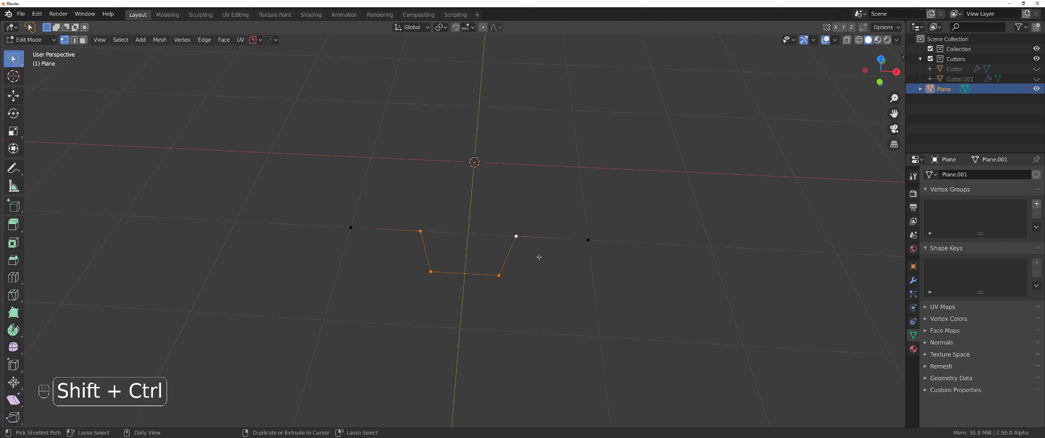
key("ctrl+shift+b")
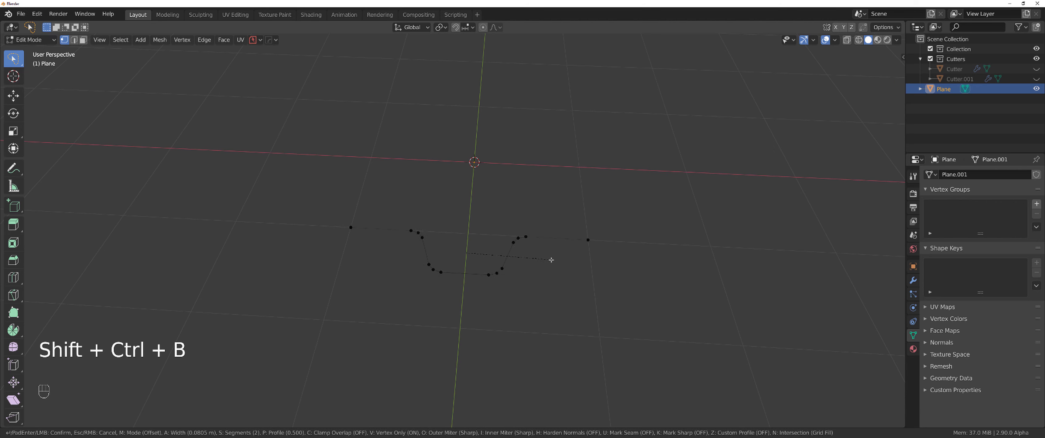
left_click(551, 260)
Convert the finished line profile to a curve with the HardOps Curve/Extract operation.
key("Tab")
key("q")
mouse_move(543, 204)
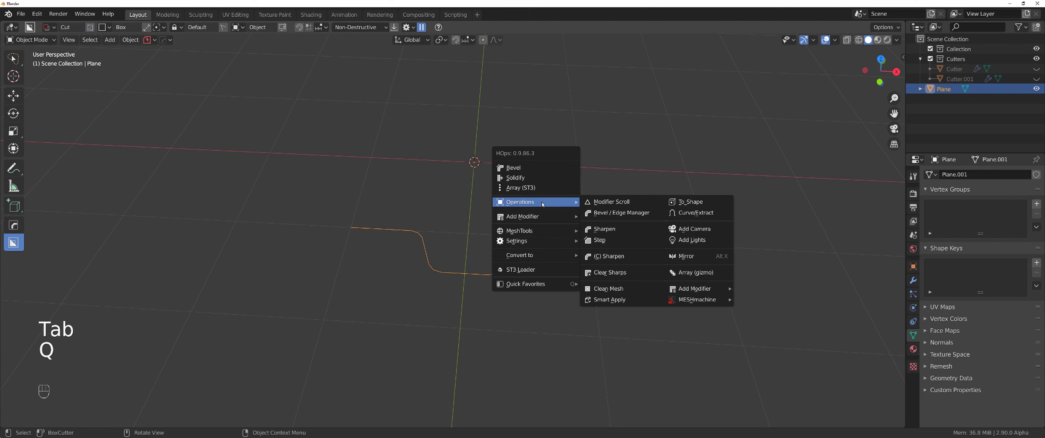
left_click(682, 213)
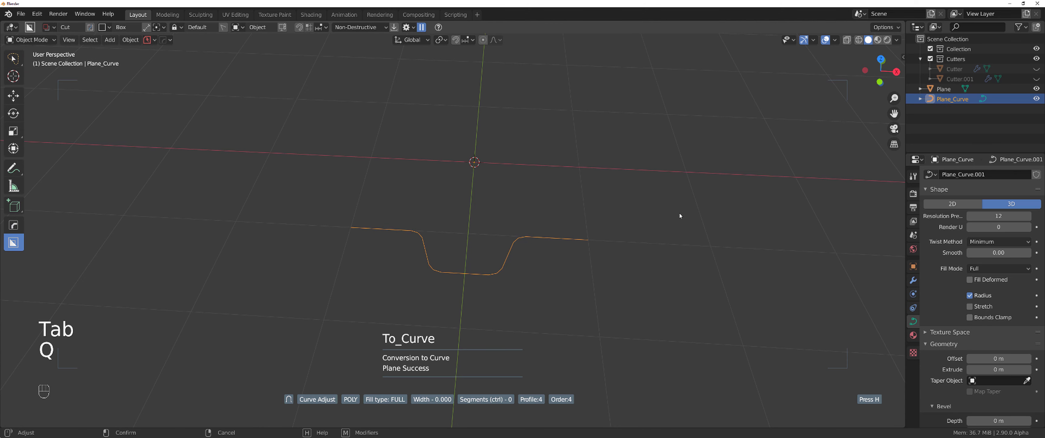
left_click(653, 211)
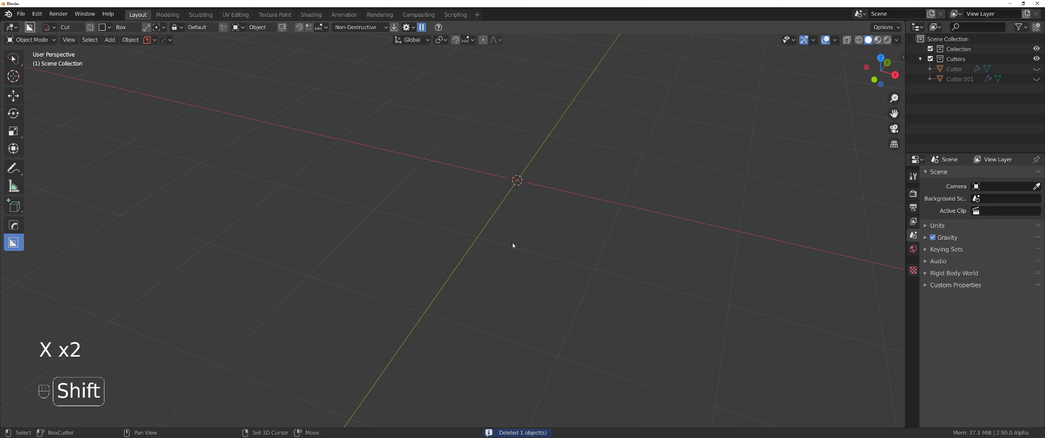
Add a mesh primitive to the emptied scene and delete it again.
key("shift+a")
mouse_move(513, 243)
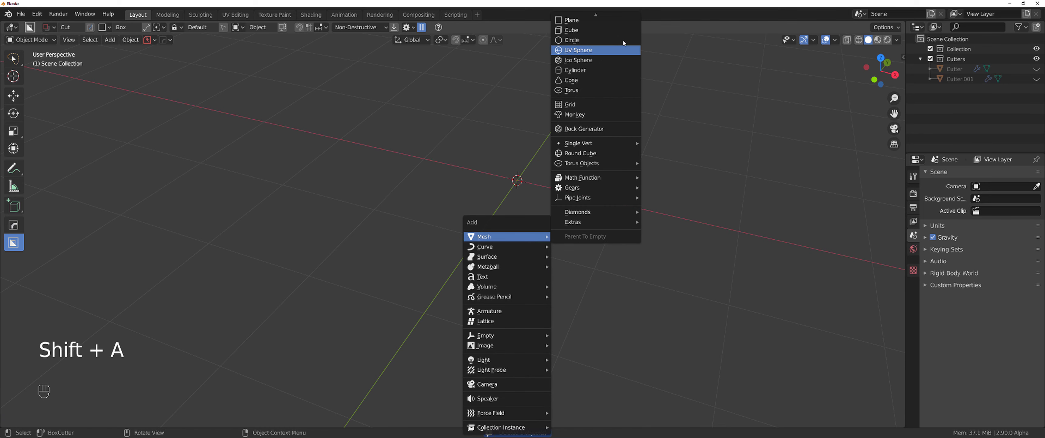
left_click(619, 26)
key("x")
key("x")
Add a 2 m mesh cube at the world origin.
key("shift+a")
mouse_move(484, 230)
scroll(555, 41, "up", 3)
left_click(556, 55)
scroll(507, 217, "down", 3)
middle_click_drag(506, 215, 498, 192)
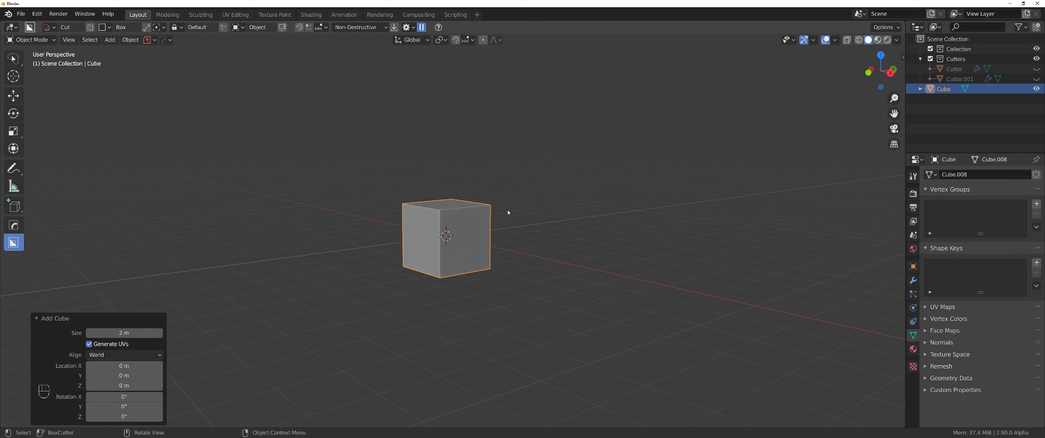
Try moving the cube freely and with the Z axis locked, and cancel the move.
key("g")
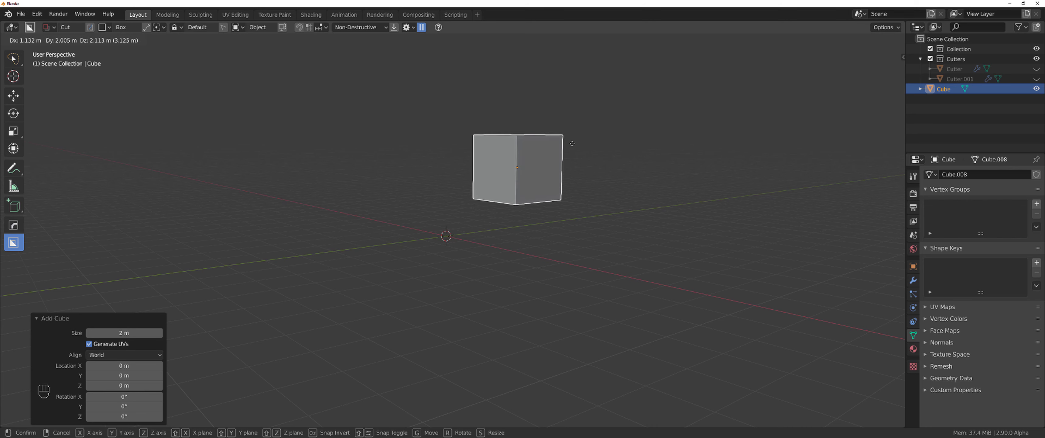
key("shift+z")
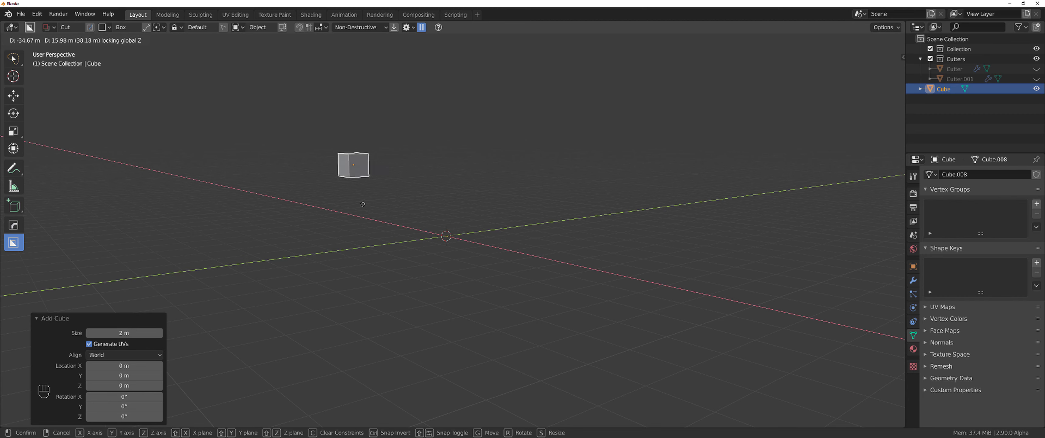
right_click(621, 185)
middle_click_drag(528, 230, 504, 236)
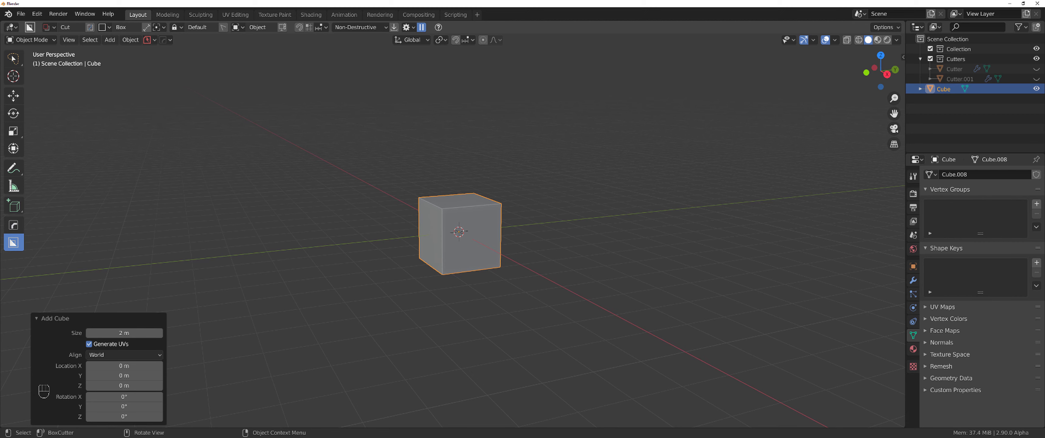
Try scaling the cube with the Z, Y and X axes locked in turn, and finally scale it only along Y by 3.456.
key("s")
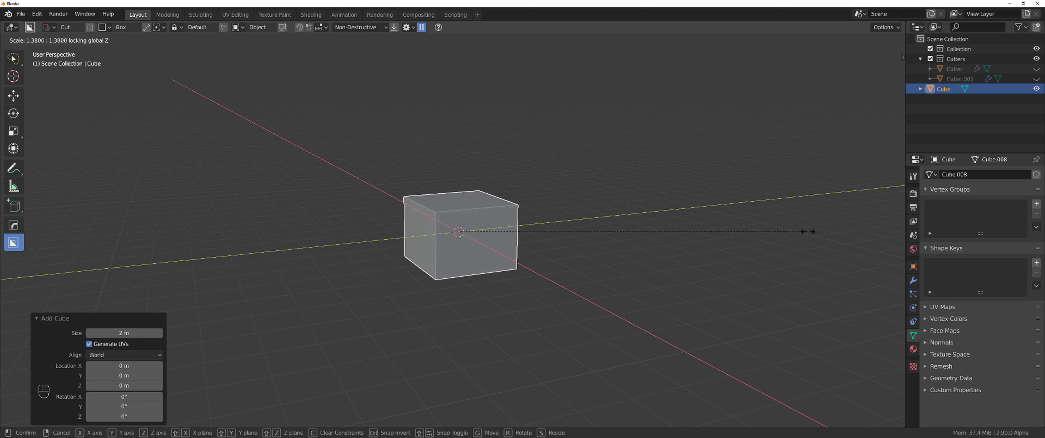
key("shift+z")
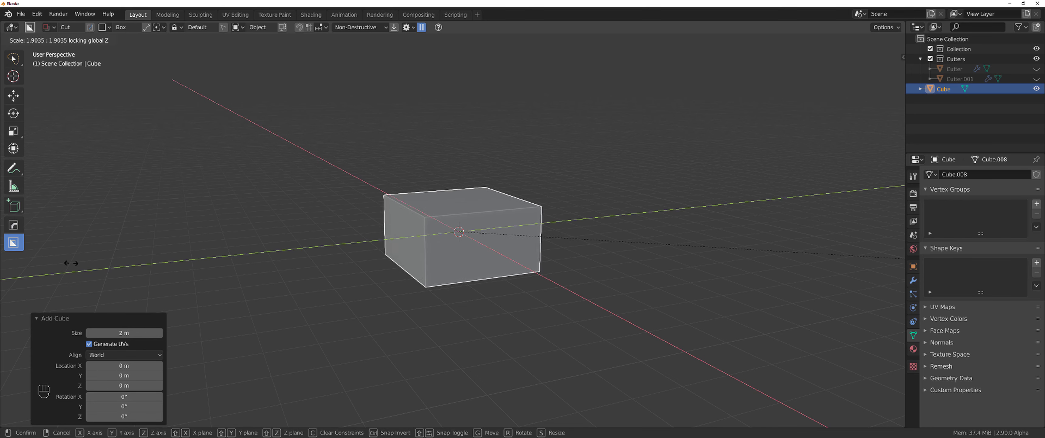
key("shift+y")
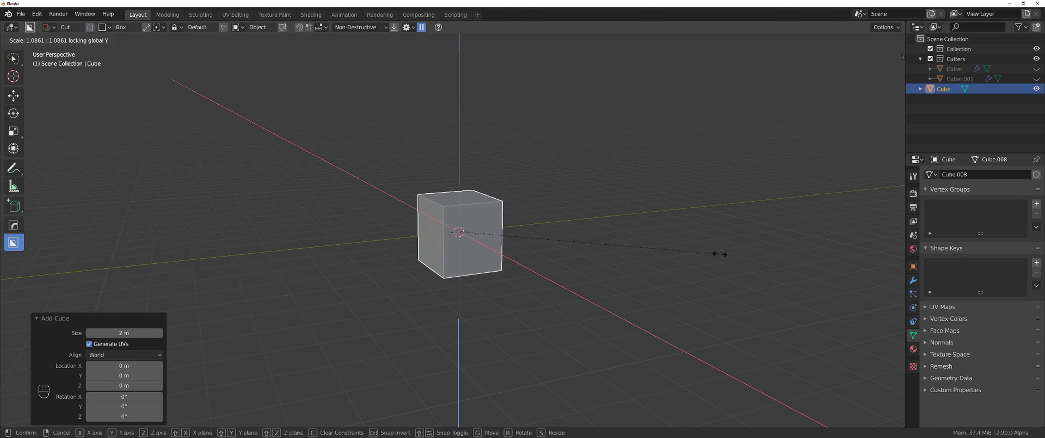
key("shift+x")
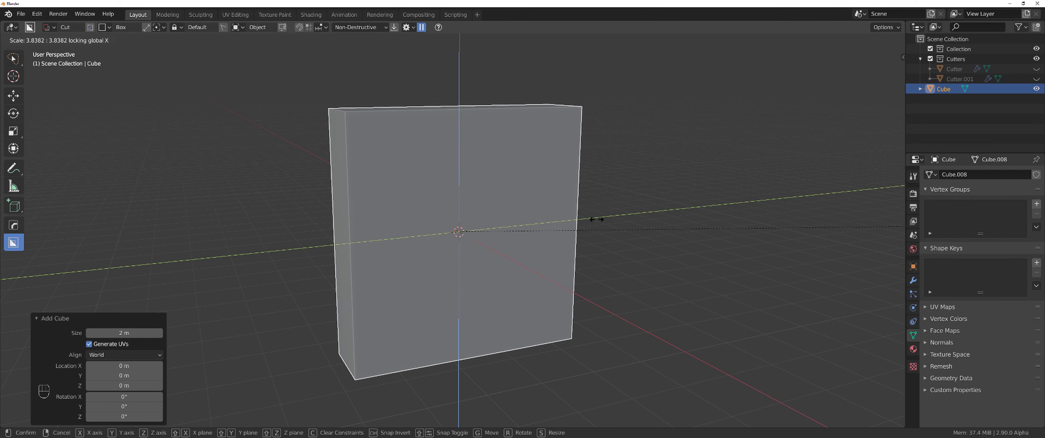
key("y")
left_click(463, 216)
scroll(464, 216, "down", 2)
middle_click_drag(472, 226, 506, 238)
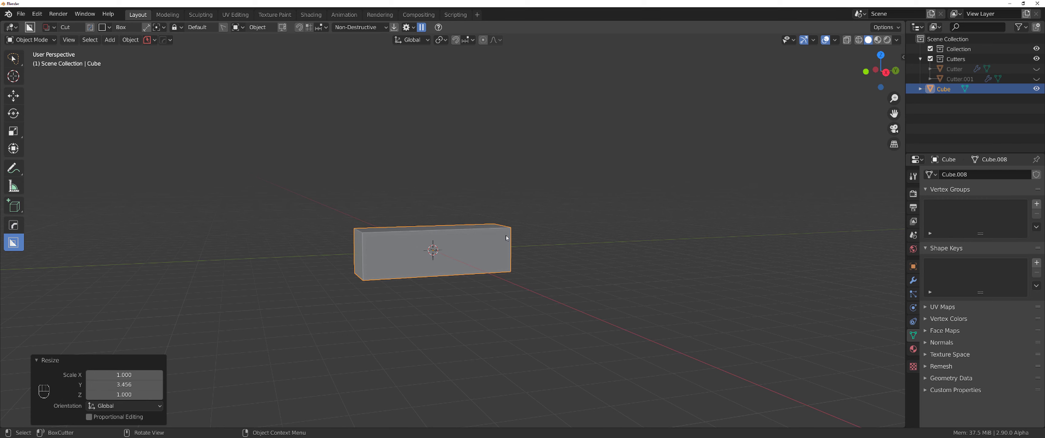
Try moving the block along the Z, Y and X axes in turn and cancel the move.
key("g")
key("z")
key("y")
key("x")
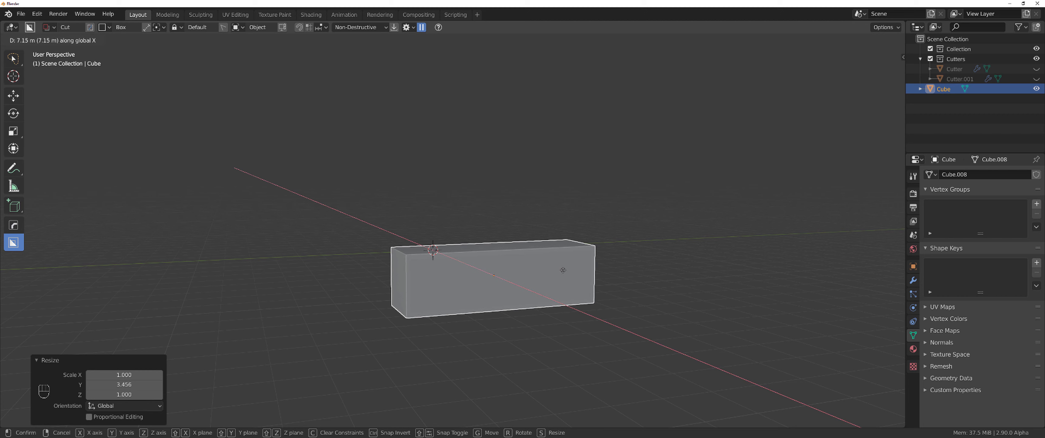
key("Escape")
Rotate the block about the view axis by about 46.8°.
key("r")
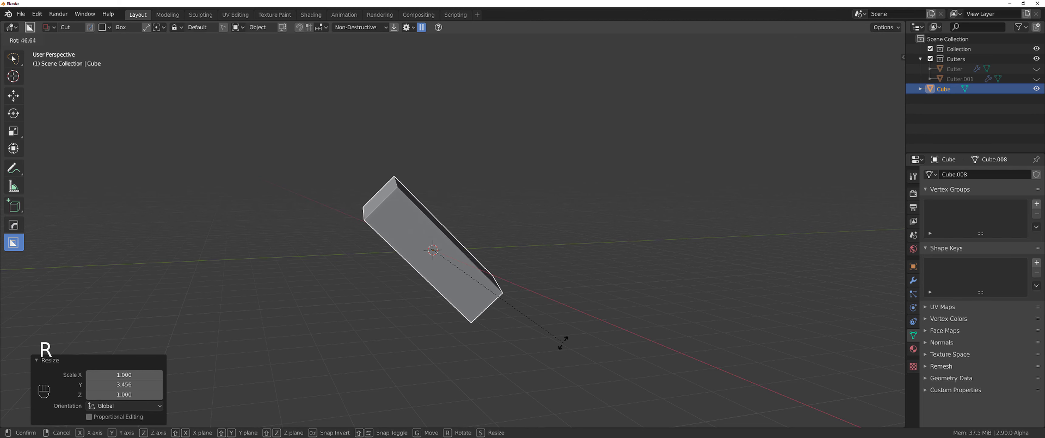
left_click(560, 343)
middle_click_drag(486, 281, 454, 268)
middle_click_drag(465, 224, 501, 240)
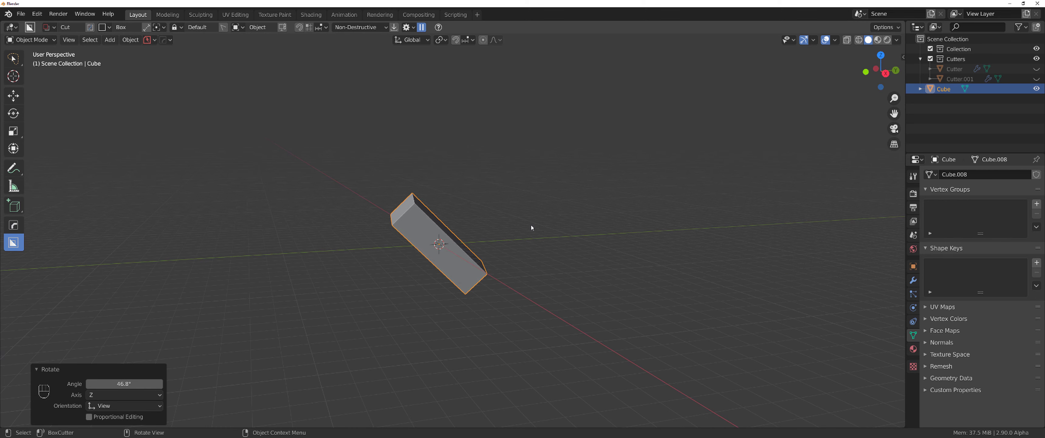
Examine the block's location, rotation, scale and dimensions in its transform properties, and hide them again.
key("ctrl+a")
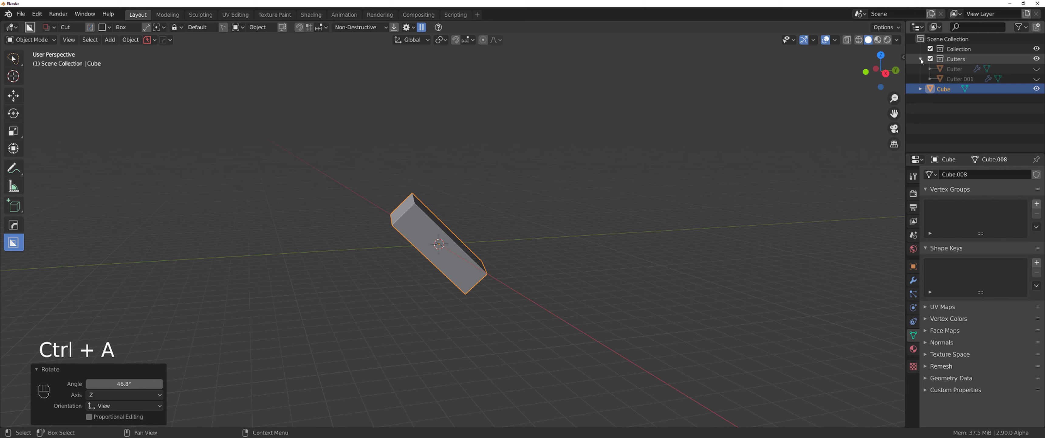
left_click(902, 57)
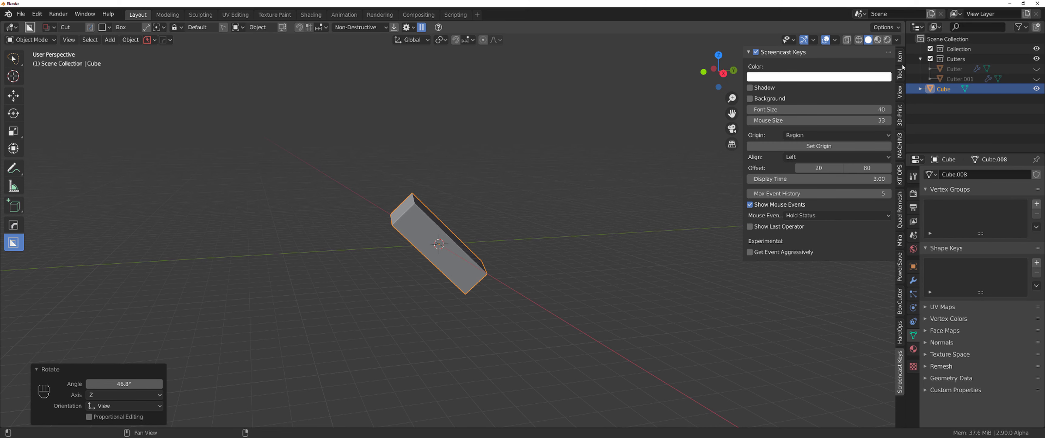
left_click(900, 57)
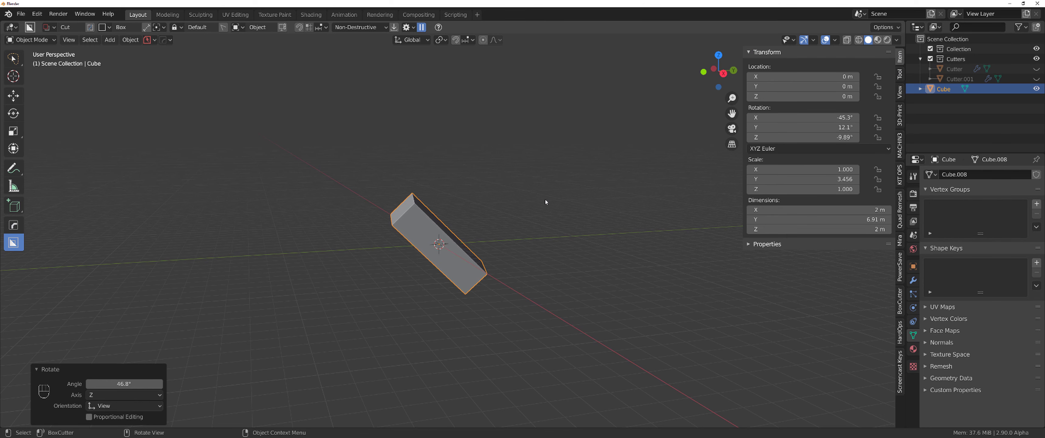
key("n")
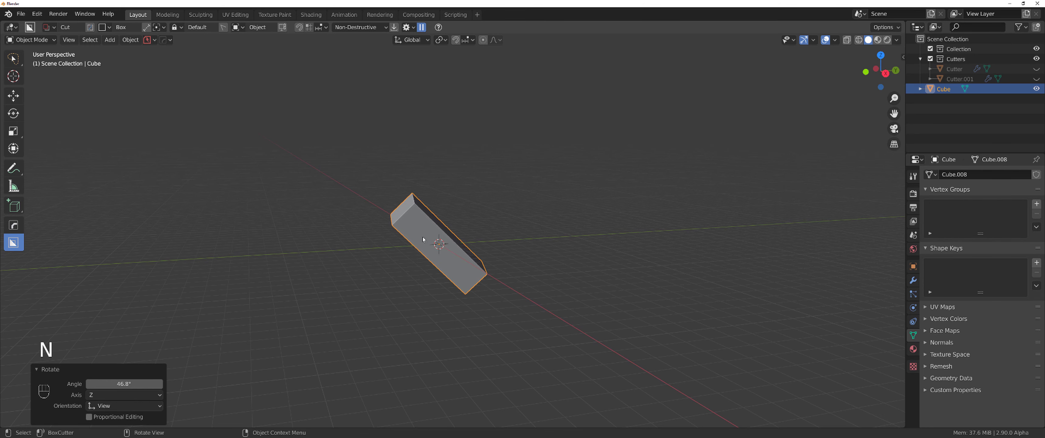
Try moving the rotated block along the global Z axis and cancel the move.
key("g")
key("z")
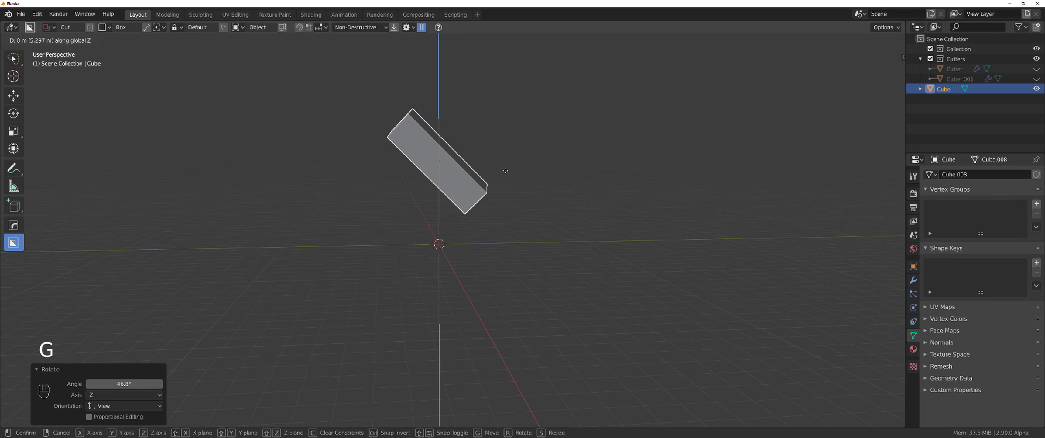
right_click(493, 178)
Switch the transform orientation to Local, try a free move of the block and cancel it, and restore the Global orientation.
left_click(422, 40)
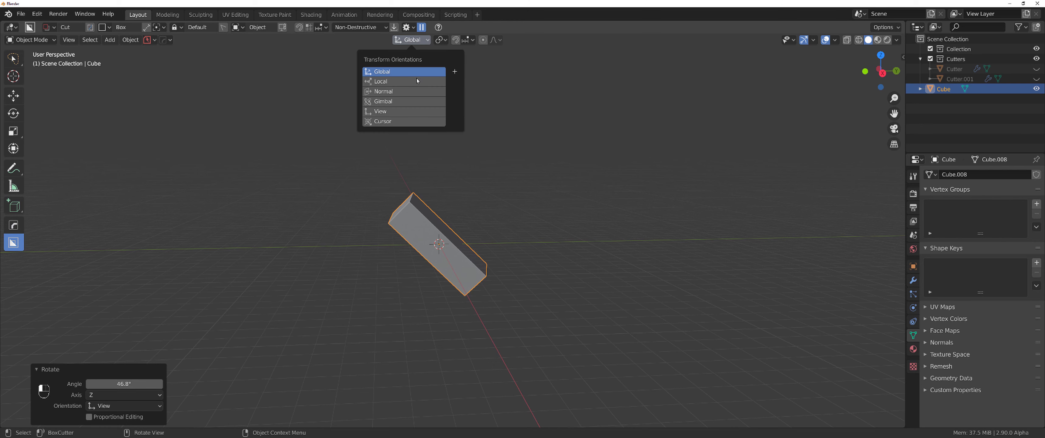
left_click(383, 82)
key("g")
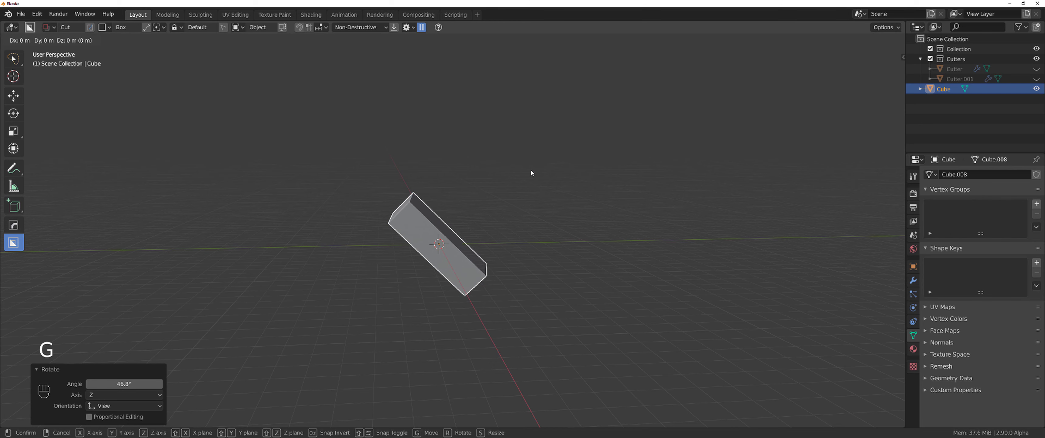
right_click(582, 179)
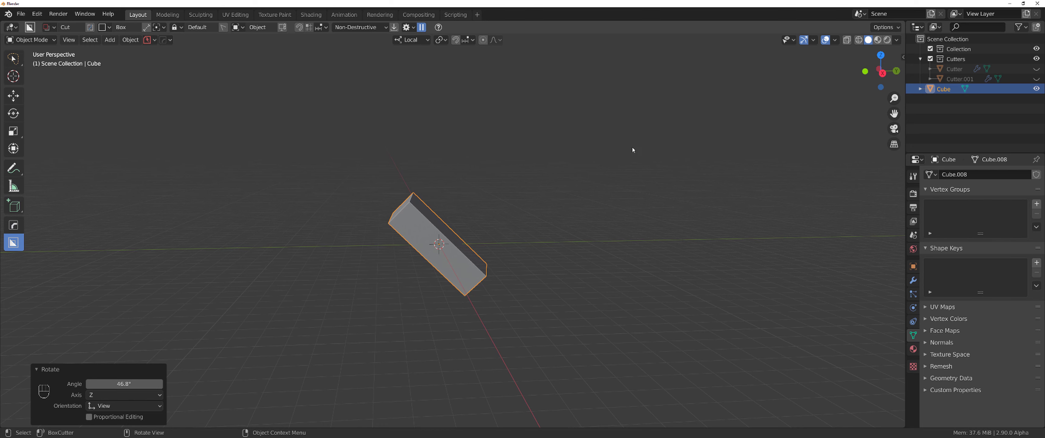
left_click(411, 40)
left_click(420, 72)
left_click(421, 41)
Try moving the block along its local Z axis while the orientation stays Global, and cancel the move.
middle_click_drag(509, 247, 548, 242)
middle_click_drag(539, 199, 516, 227)
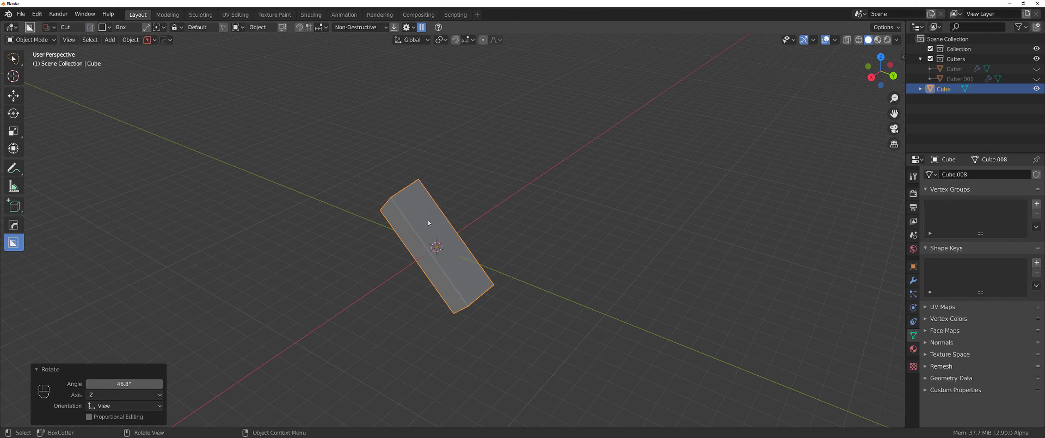
mouse_move(447, 243)
middle_mouse_down()
mouse_move(553, 203)
mouse_move(390, 259)
mouse_move(431, 245)
middle_mouse_up()
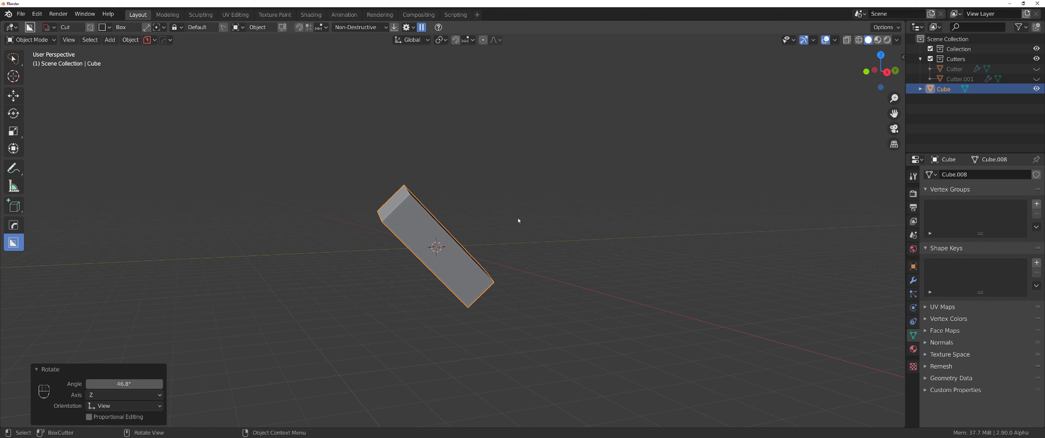
mouse_move(518, 219)
middle_mouse_down()
mouse_move(505, 226)
mouse_move(519, 226)
middle_mouse_up()
key("g")
key("z")
key("z")
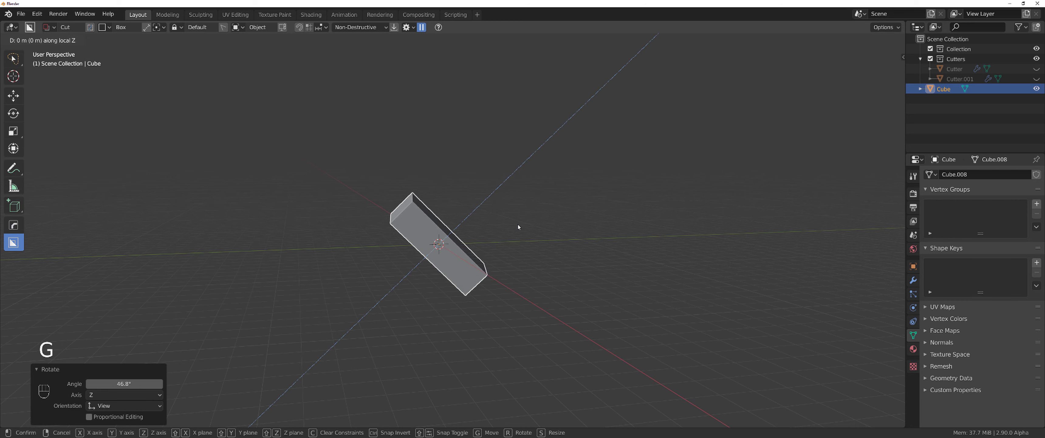
right_click(544, 224)
Try moving the block along the X axis, cancel the move and delete the block.
scroll(544, 224, "down", 3)
middle_click_drag(471, 239, 520, 268)
key("g")
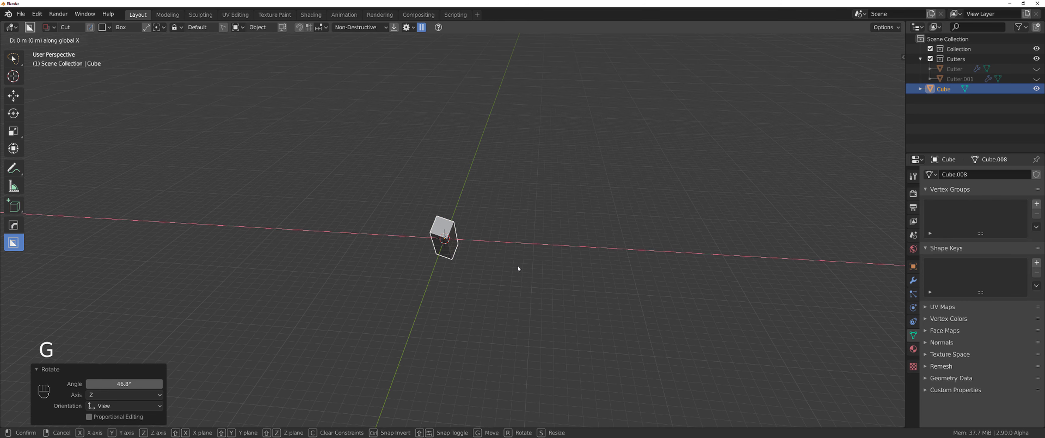
key("x")
key("x")
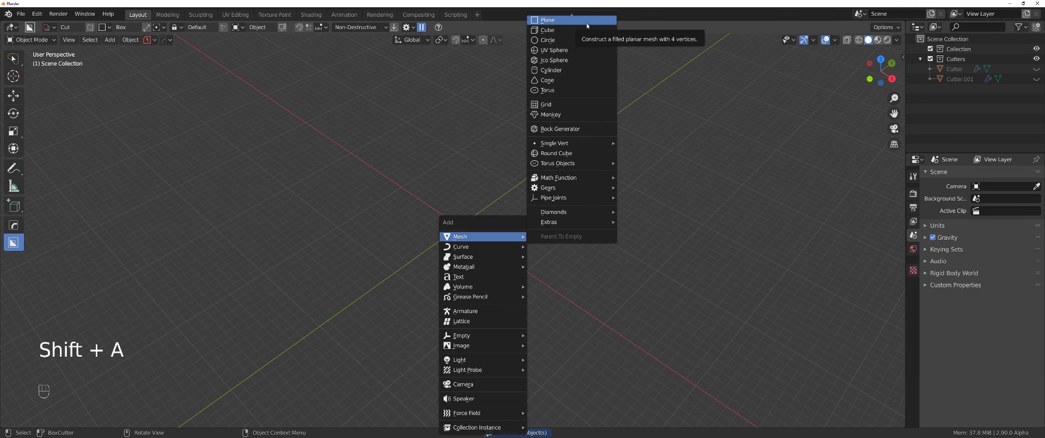
Add a 2 m plane at the origin, view it from the top and enter Edit Mode.
left_click(588, 20)
key("grave")
left_click(538, 143)
scroll(535, 180, "up", 4)
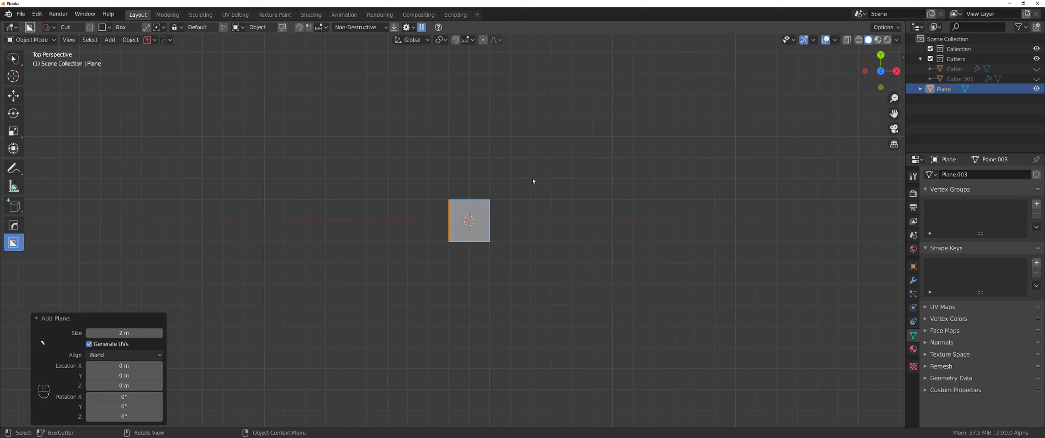
key("Tab")
middle_click_drag(515, 181, 439, 221, "shift")
scroll(440, 221, "up", 2)
key("Tab")
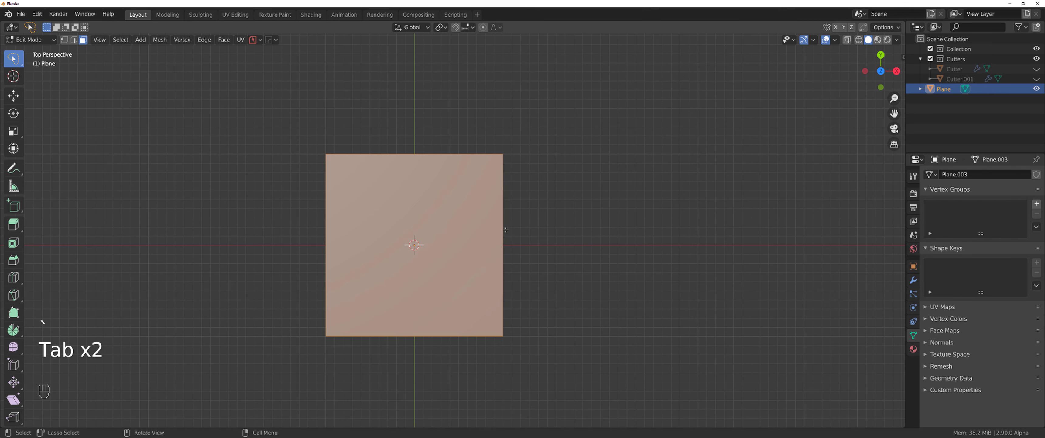
Select the plane's face and inset it by about 0.29.
left_click(522, 207)
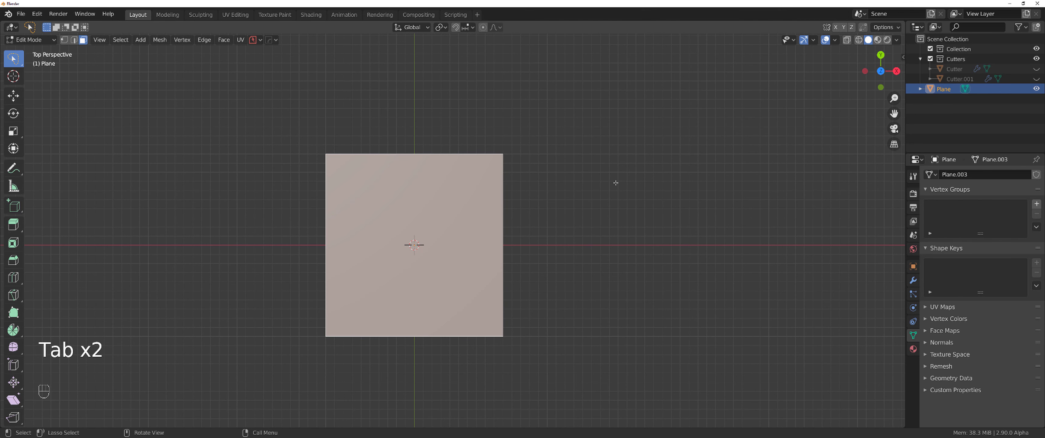
key("i")
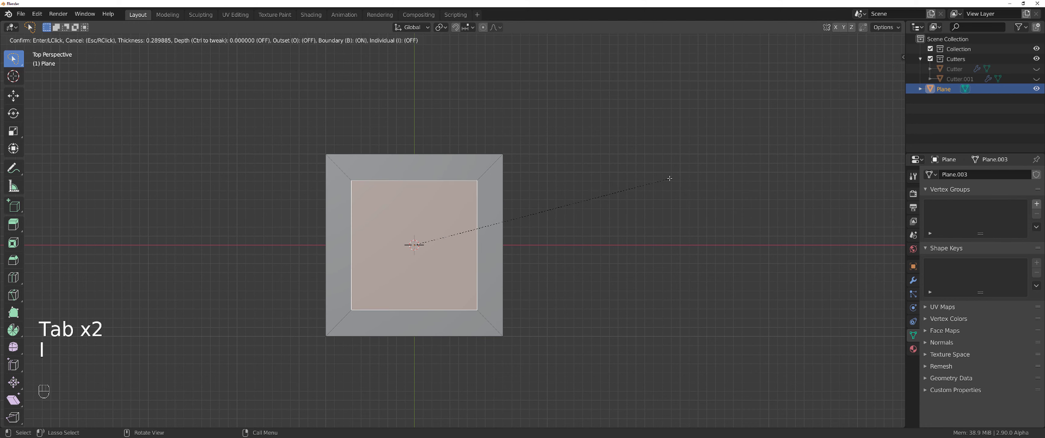
left_click(625, 190)
Invert the face selection, delete the surrounding ring of faces and return to Object Mode.
key("ctrl+i")
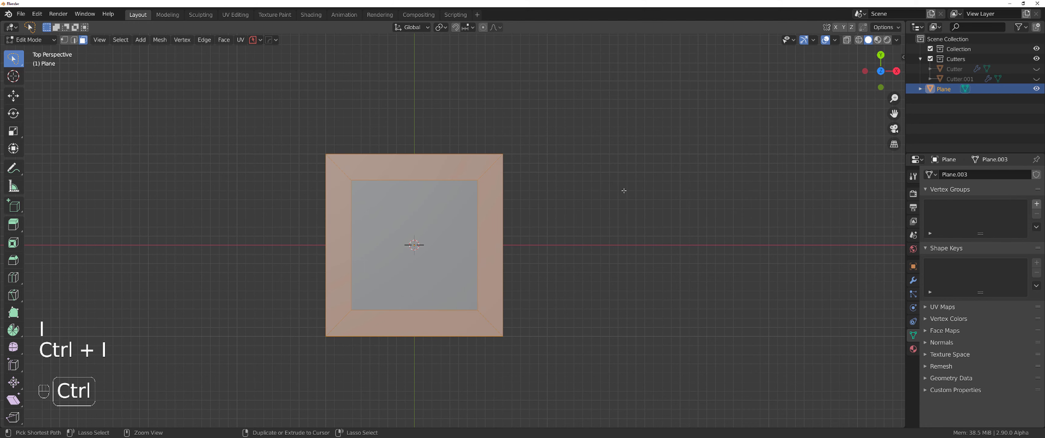
key("x")
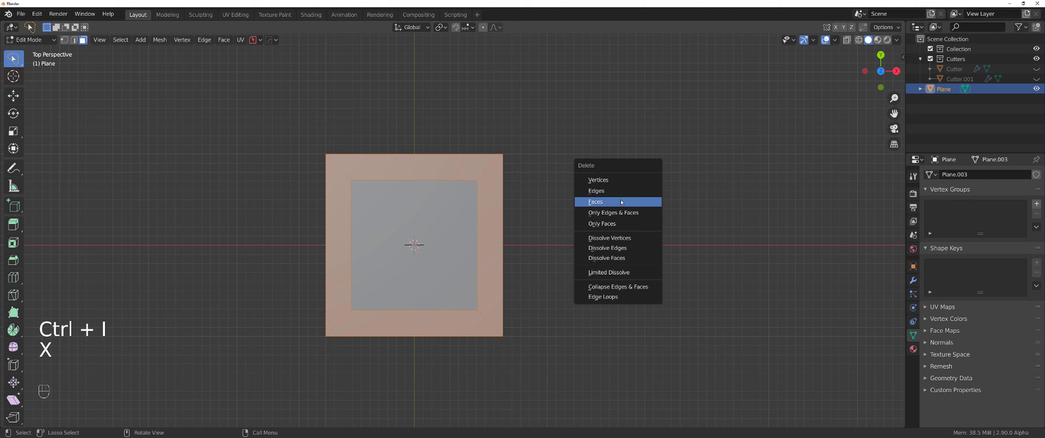
left_click(621, 203)
scroll(563, 243, "down", 3)
key("Tab")
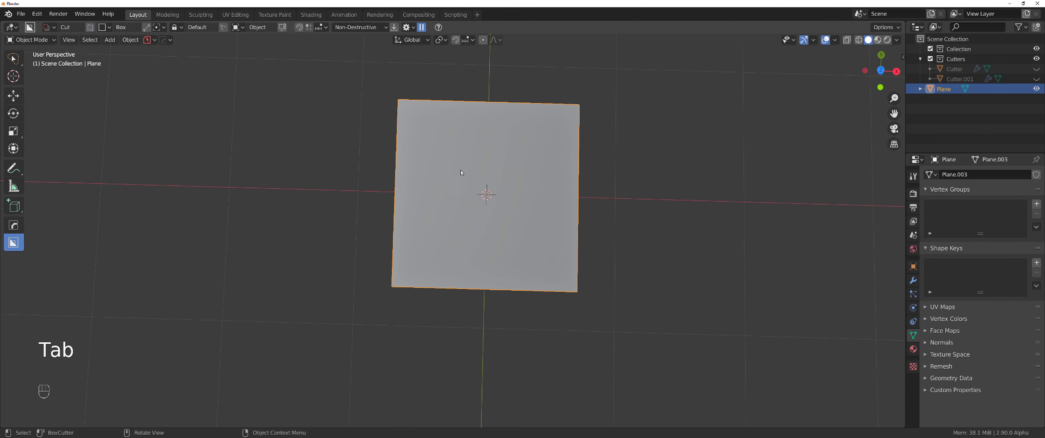
Invert the selection of a single corner vertex in Edit Mode and delete the plane's other vertices.
middle_click_drag(461, 172, 480, 176)
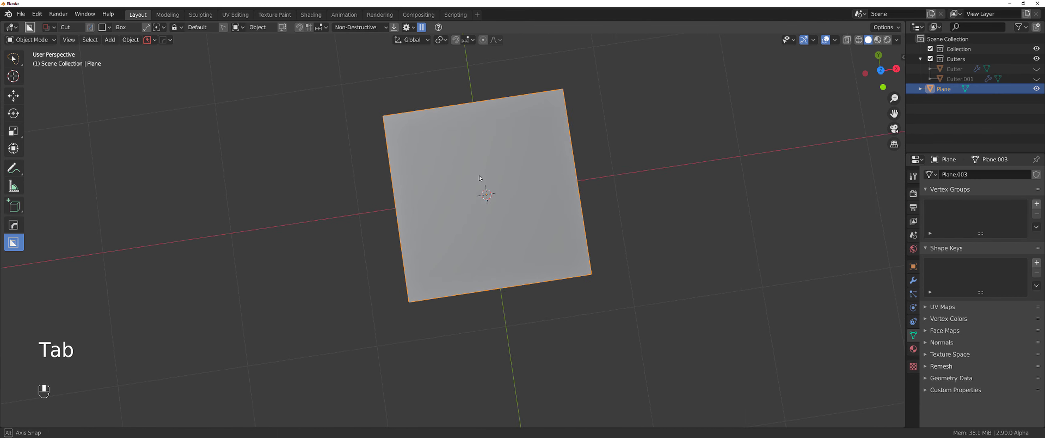
key("Tab")
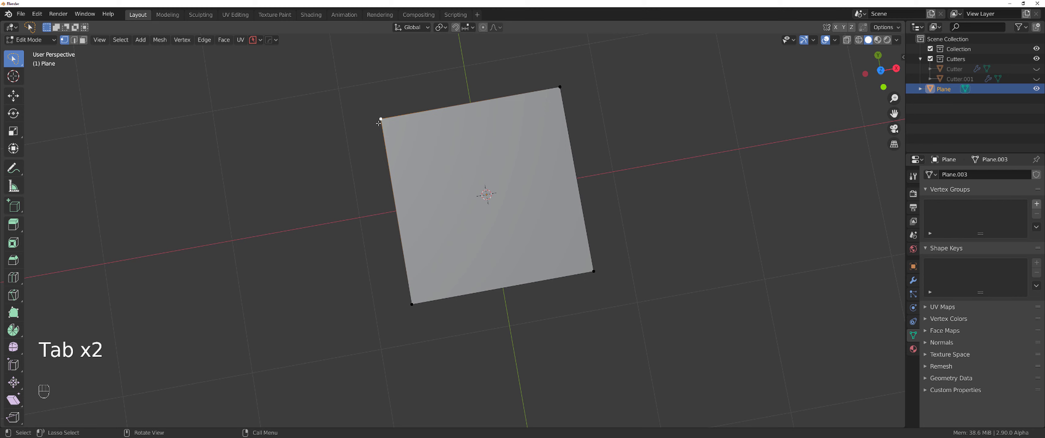
key("ctrl+i")
key("x")
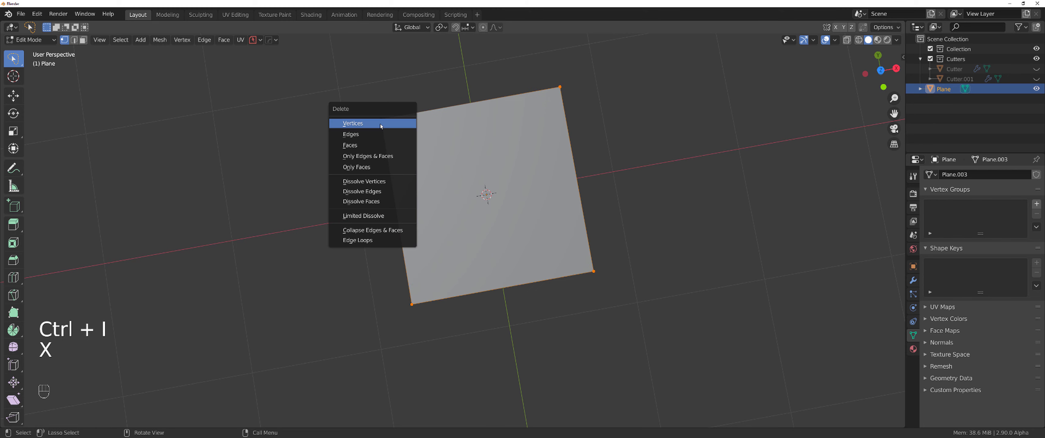
left_click(380, 123)
Add a 2 m cube at the world origin.
middle_click_drag(381, 126, 492, 140)
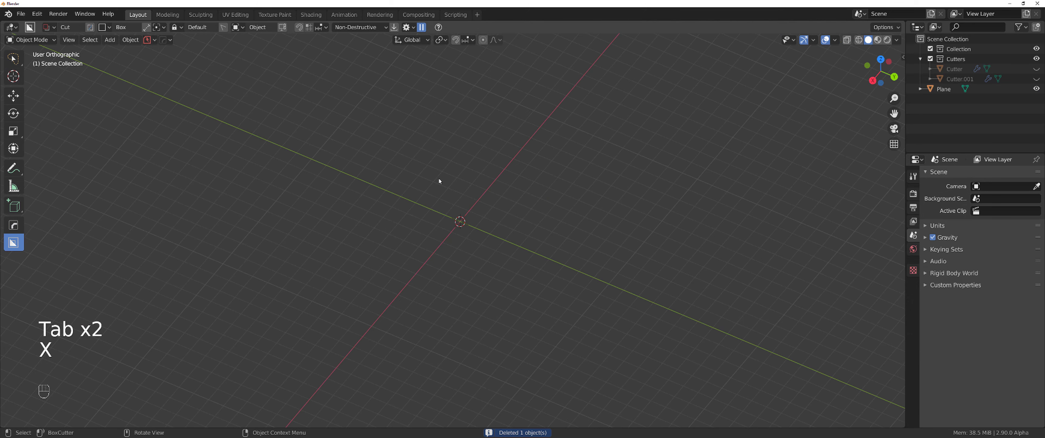
key("shift+a")
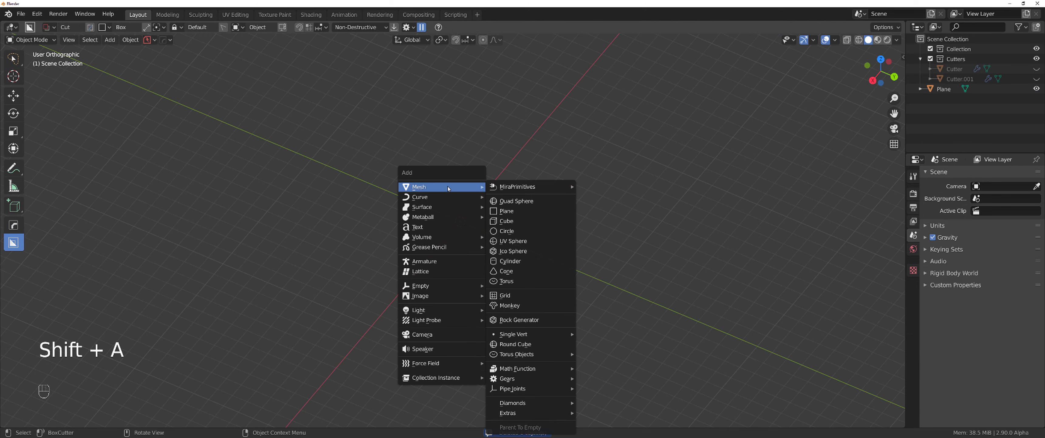
left_click(507, 220)
middle_click_drag(468, 199, 518, 191)
scroll(513, 187, "up", 3)
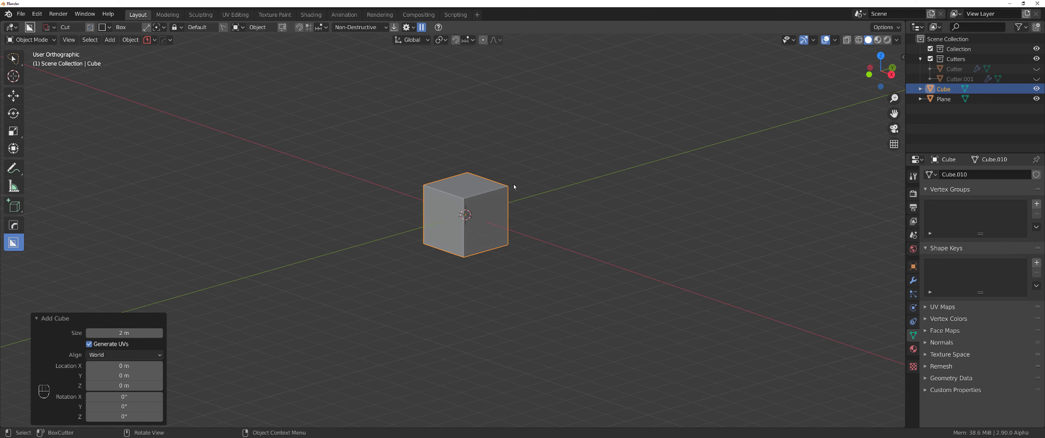
Rotate the cube about the view axis by about 59.5° and switch the view to perspective.
key("KP_7")
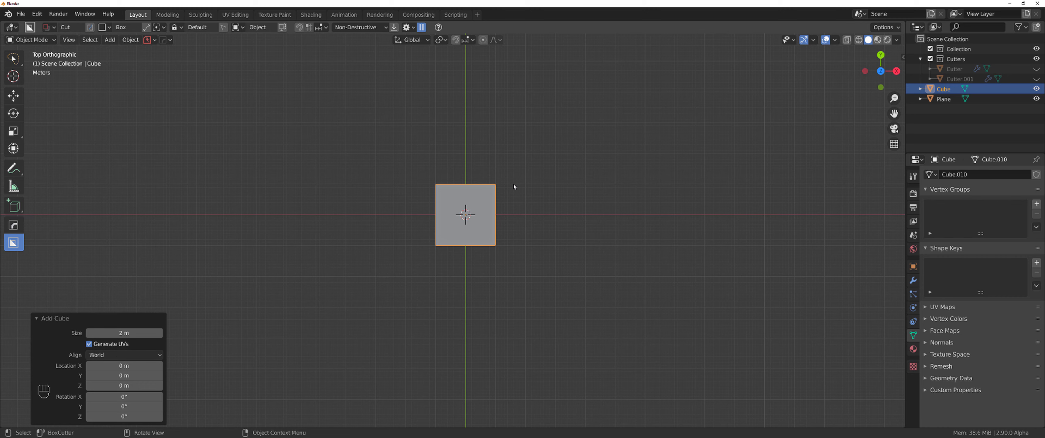
middle_click_drag(586, 204, 474, 125)
key("r")
left_click(546, 304)
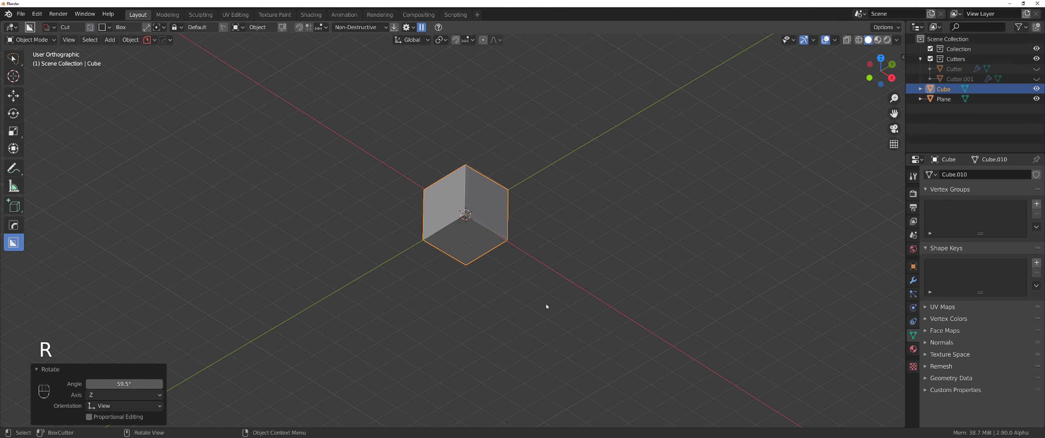
middle_click_drag(610, 229, 569, 207)
key("KP_5")
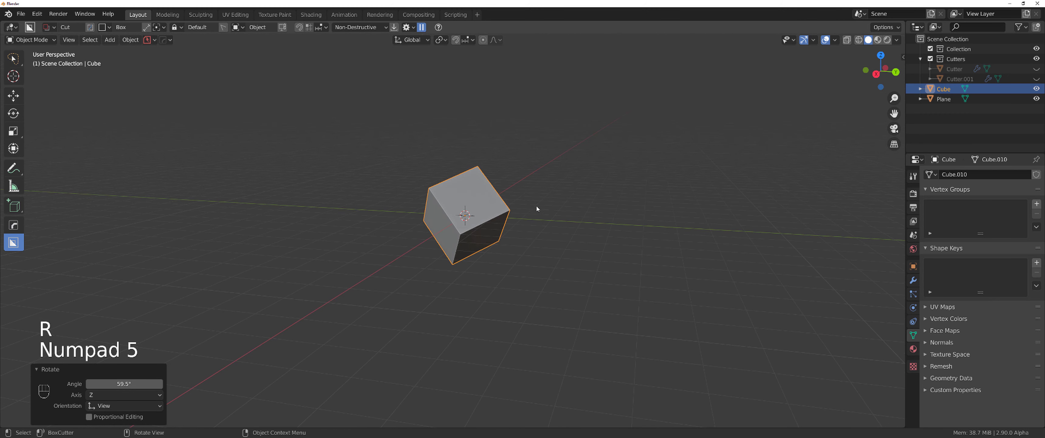
Select one face of the cube in Edit Mode, align the view squarely to it and return to Object Mode.
scroll(516, 197, "up", 2)
middle_click_drag(506, 191, 536, 191)
key("Tab")
left_click(636, 189)
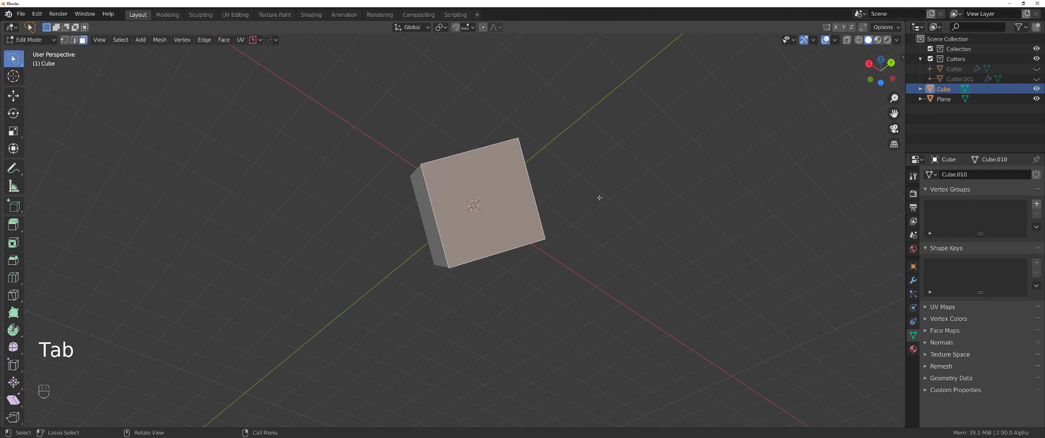
middle_click_drag(602, 199, 612, 207)
key("shift+KP_5")
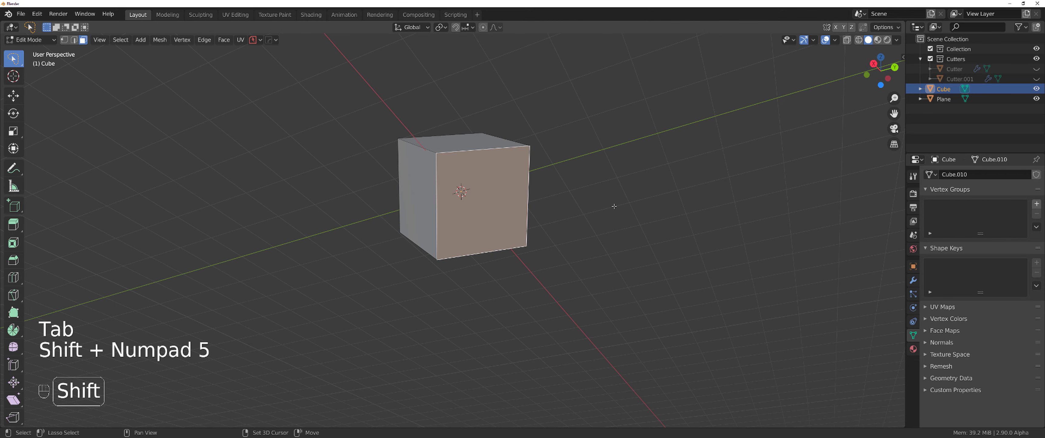
key("shift+KP_7")
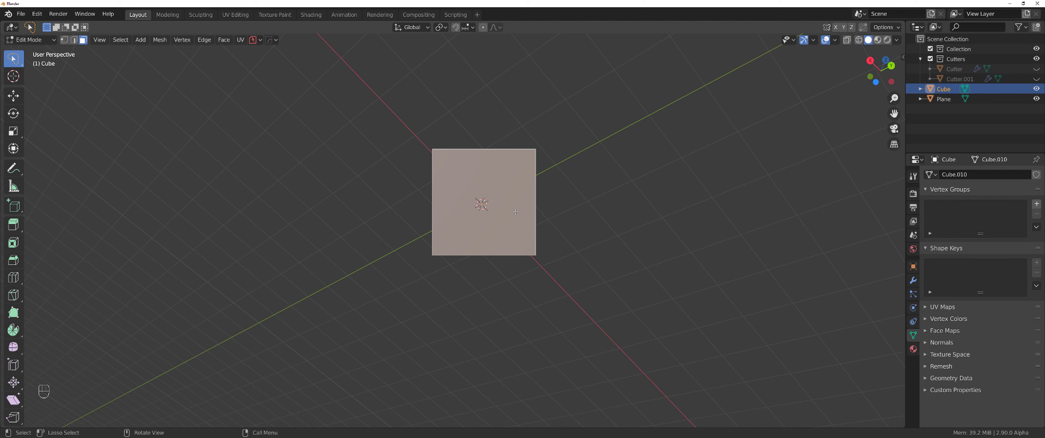
key("shift+KP_7")
key("Tab")
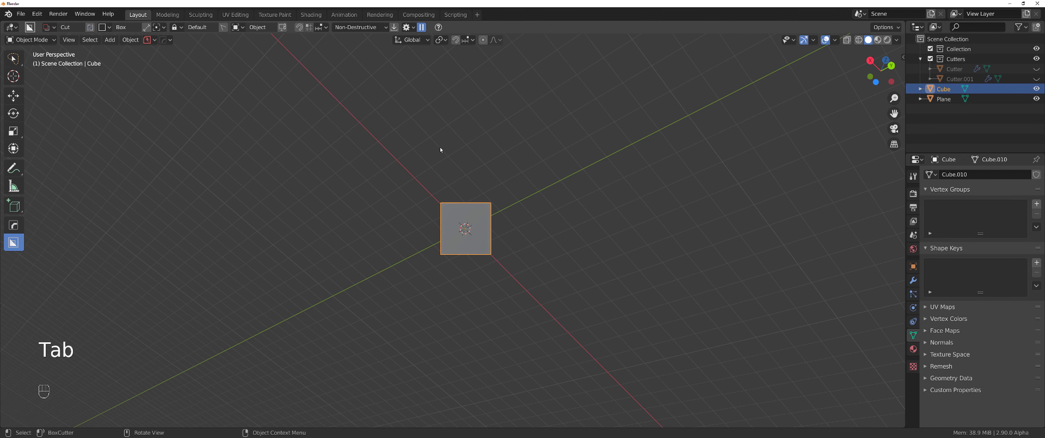
Look at the tilted cube from the front, top and right standard views in turn.
middle_click_drag(465, 150, 477, 183)
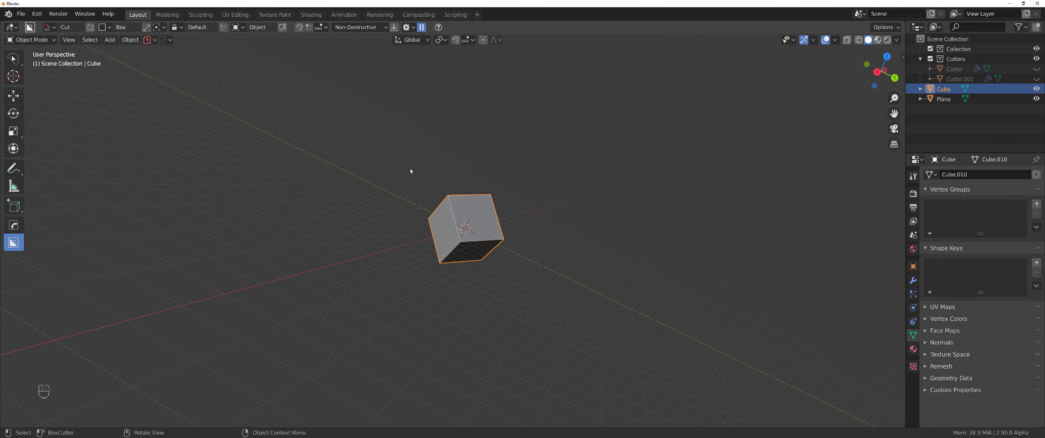
middle_click_drag(412, 170, 215, 75)
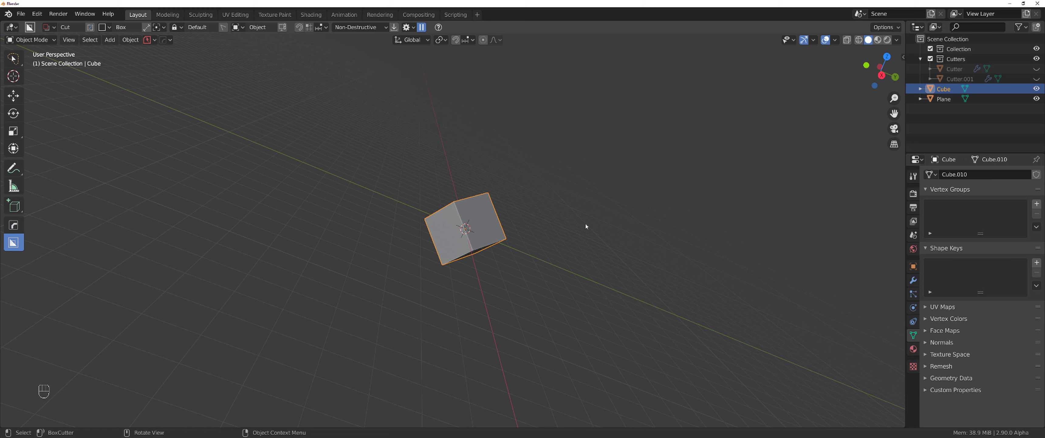
key("grave")
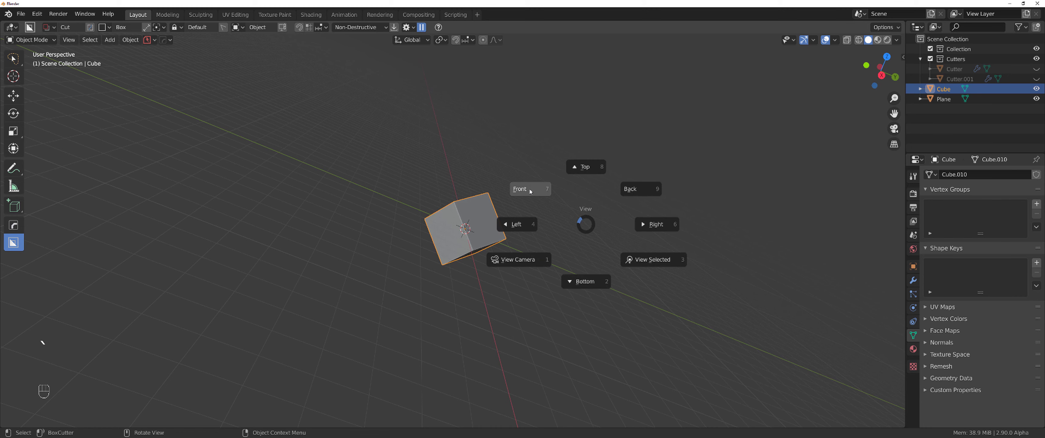
left_click(528, 185)
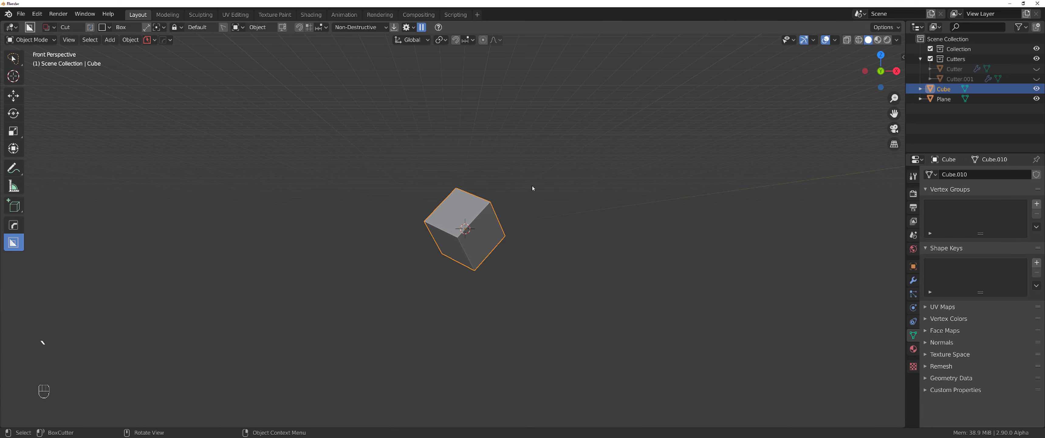
key("grave")
left_click(541, 133)
key("grave")
left_click(655, 193)
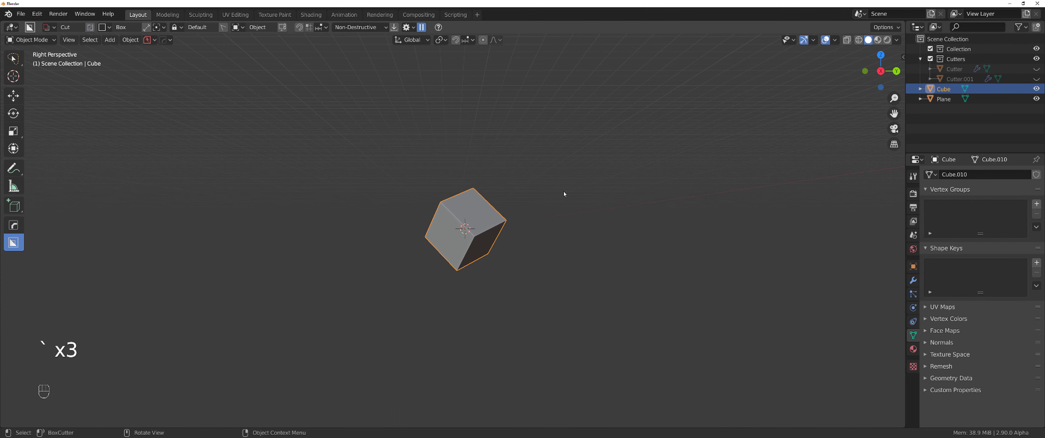
Align the view to the cube's selected face once more and examine the cube from other angles in Object Mode.
middle_click_drag(517, 171, 453, 172)
key("Tab")
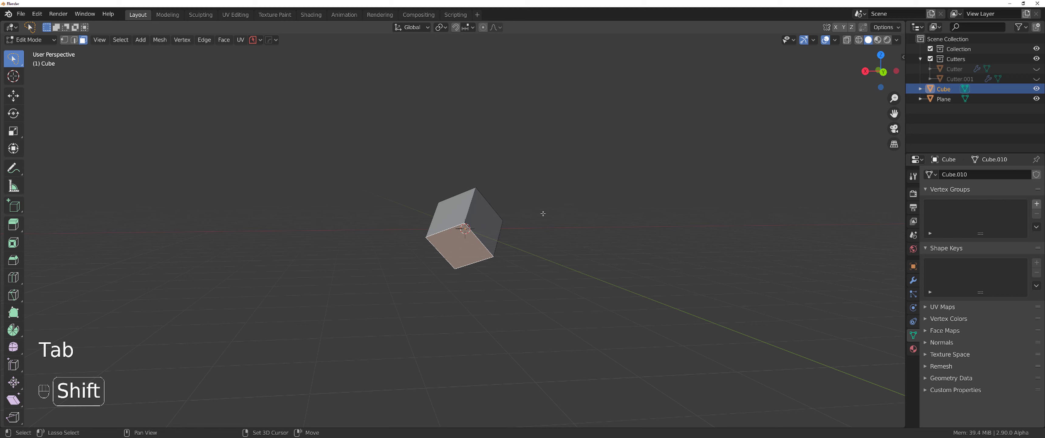
key("shift+KP_7")
key("Tab")
key("grave")
left_click(581, 248)
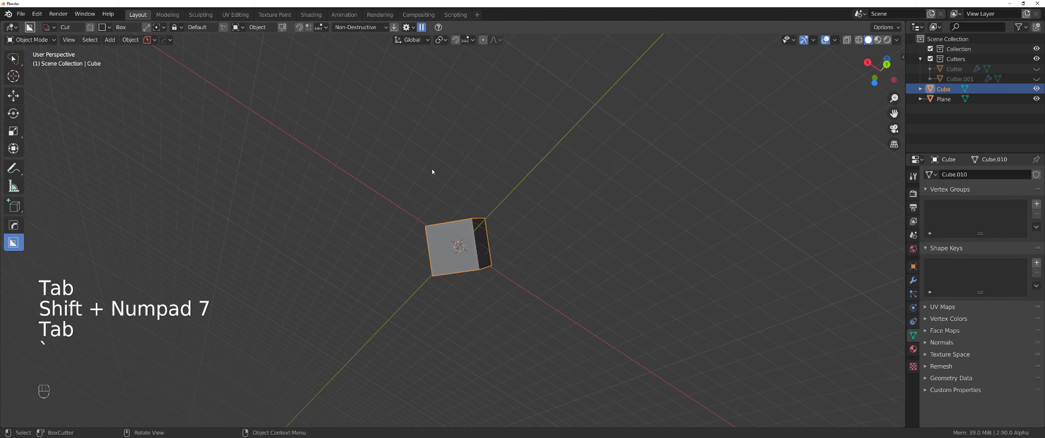
middle_click_drag(456, 170, 282, 320)
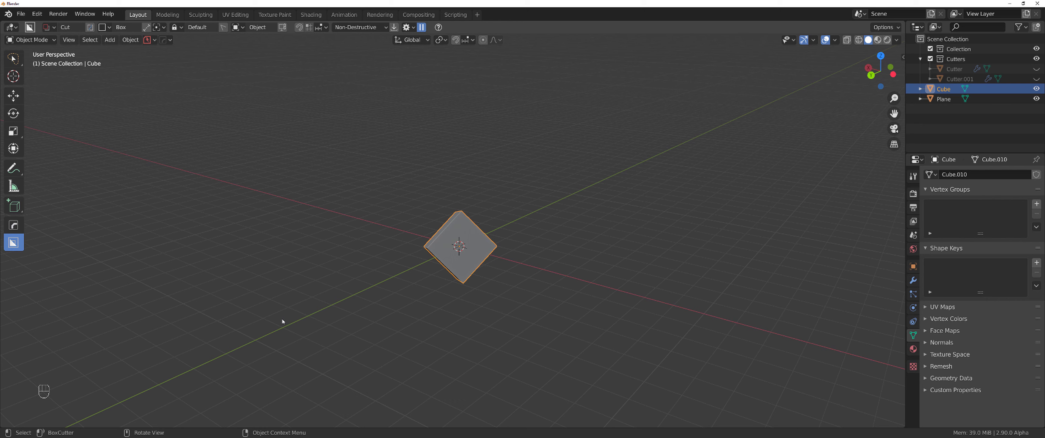